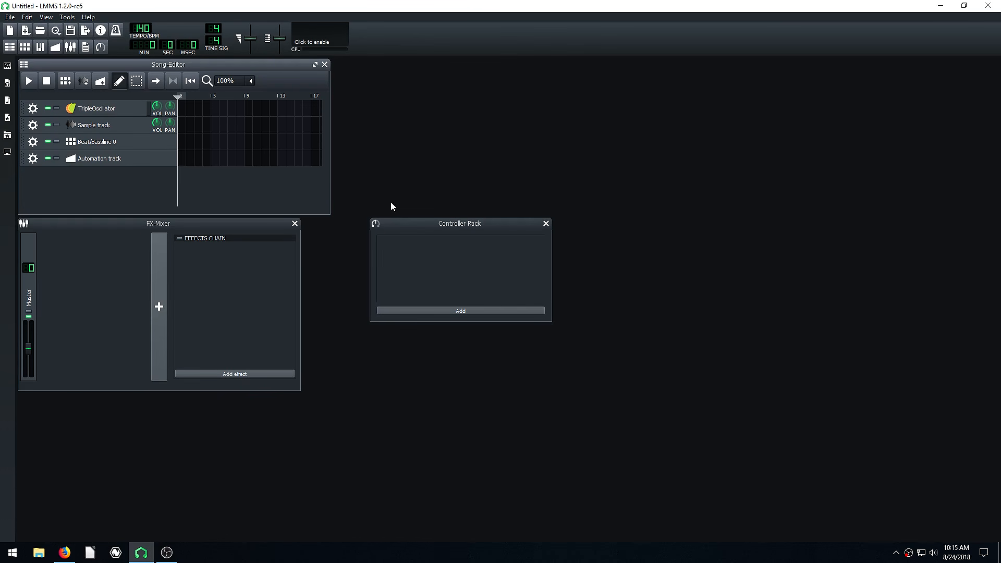
Open the demo project AngryLlama-NewFangled.mmpz from the demos folder in My Projects and play the song
drag(429, 224, 398, 228)
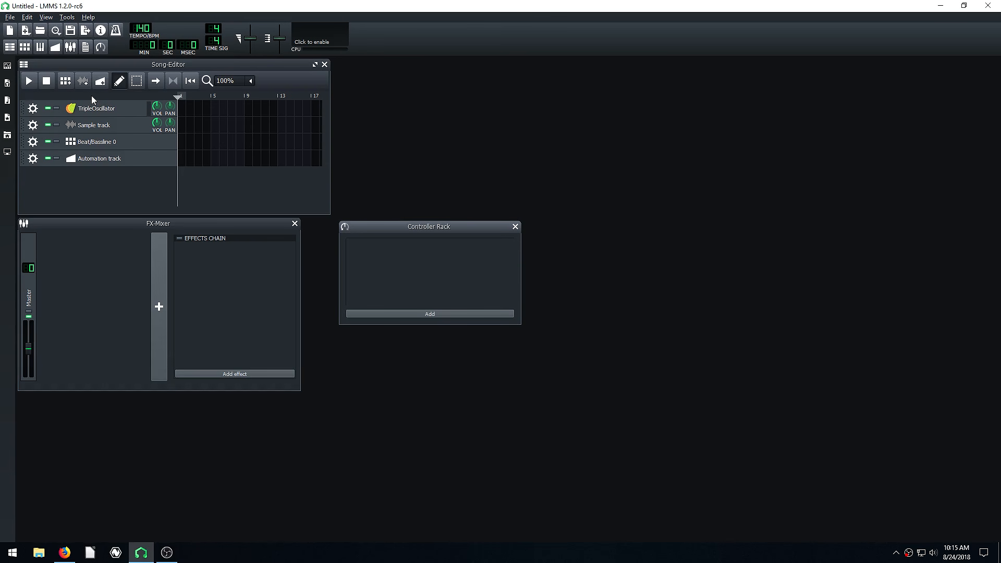
click(7, 84)
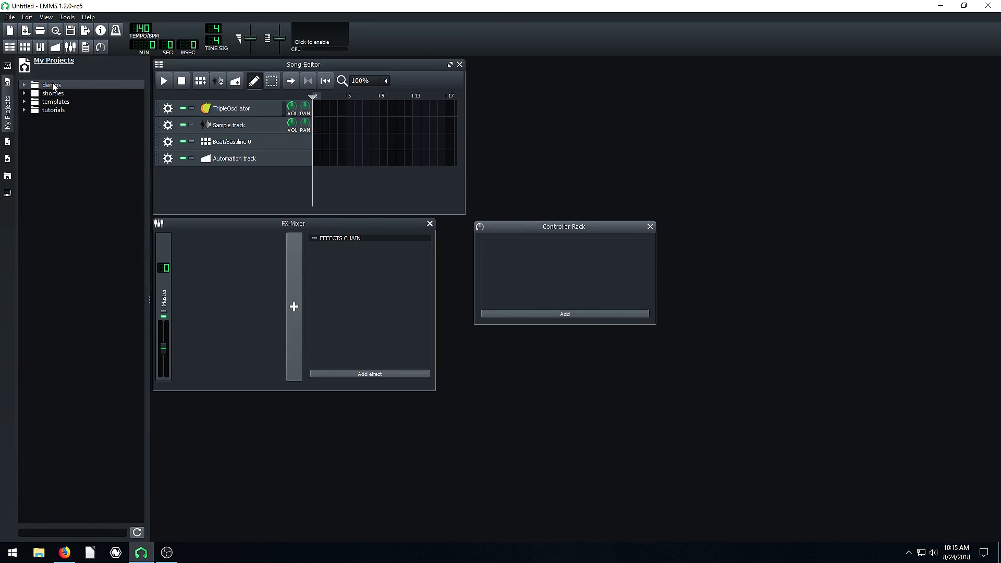
click(24, 85)
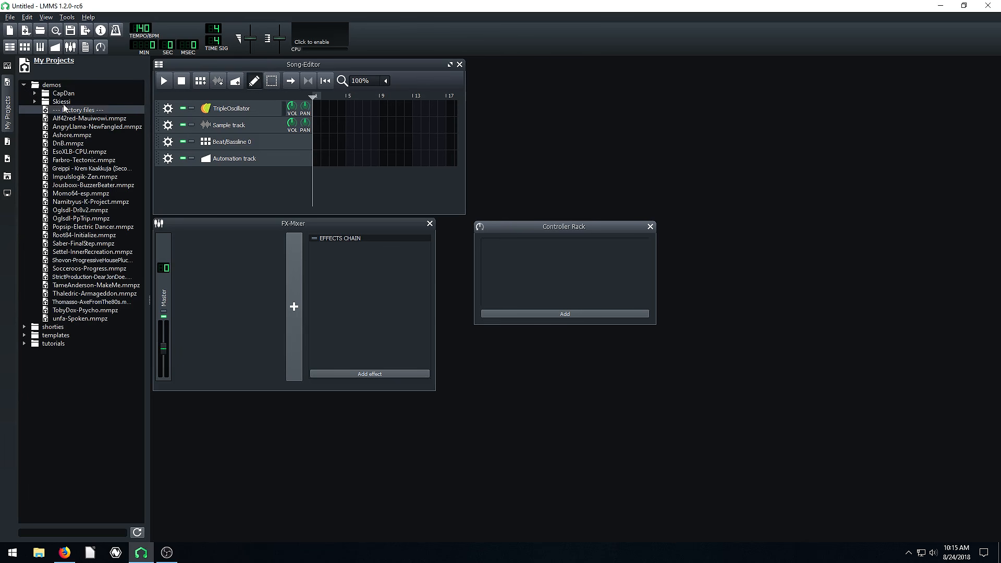
double_click(68, 127)
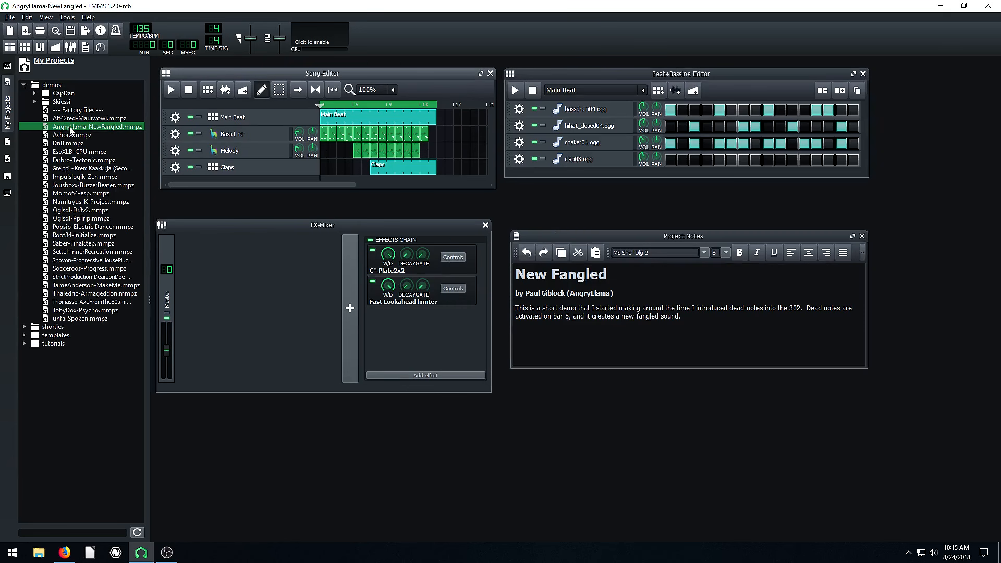
click(168, 90)
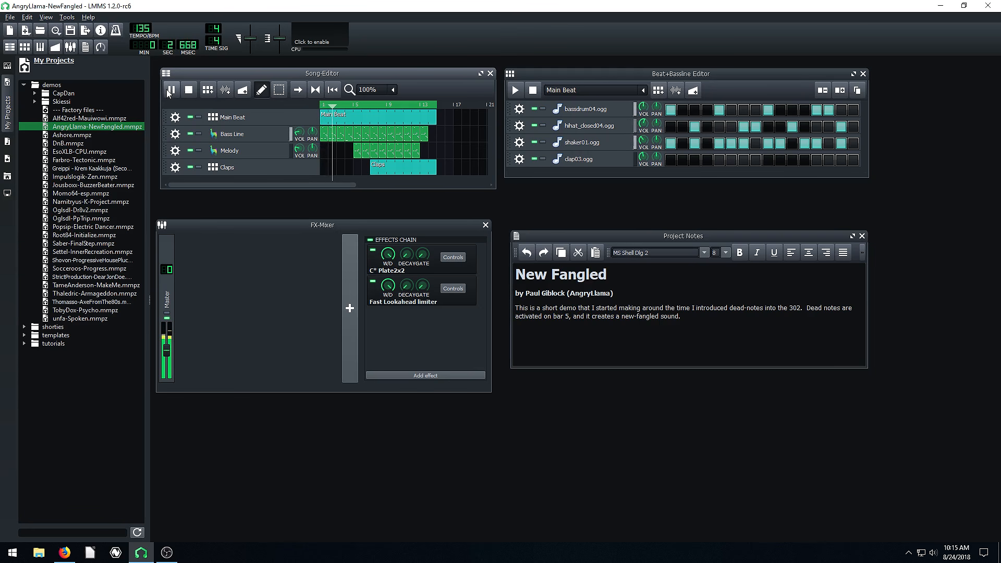
Open the demo project Alf42red-Mauiwowi.mmpz, play its song briefly and stop playback
double_click(99, 118)
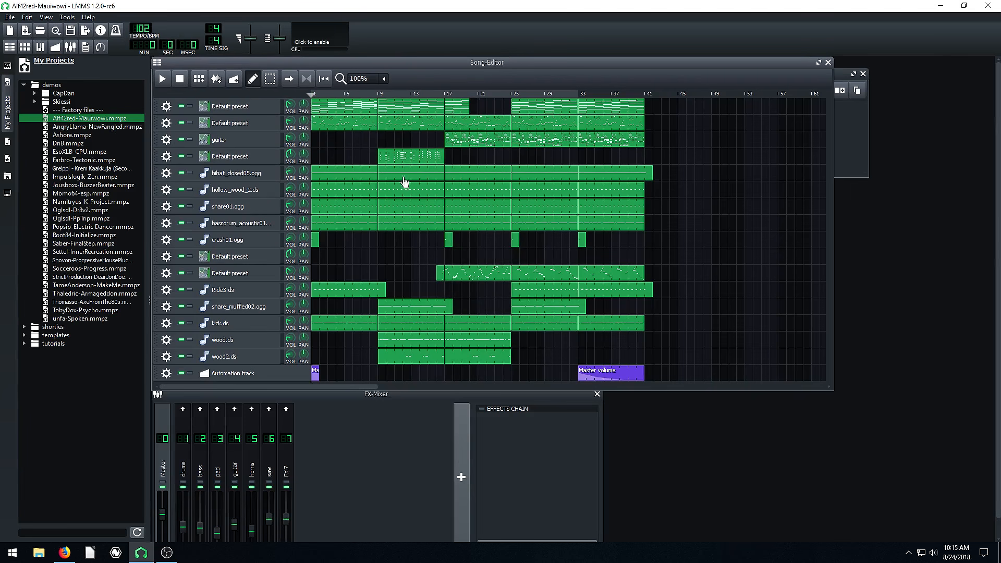
click(161, 79)
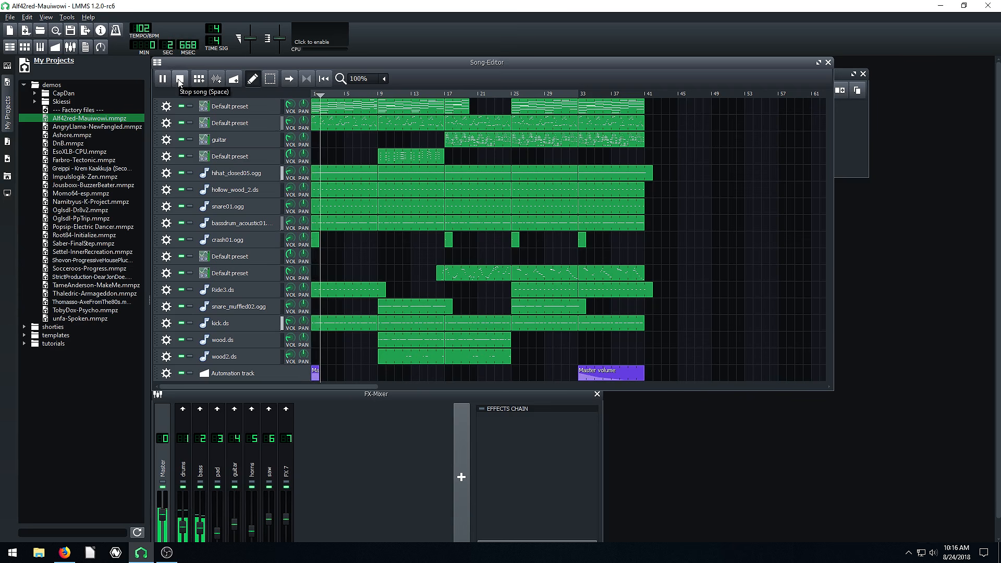
click(179, 79)
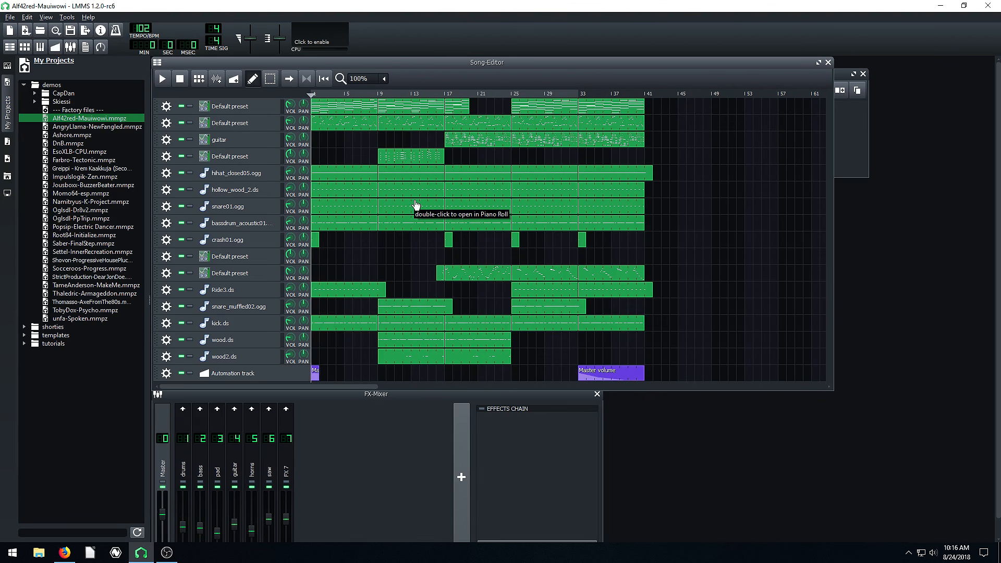
Review the audio interface and MIDI interface settings, leaving the setup without changes
click(27, 17)
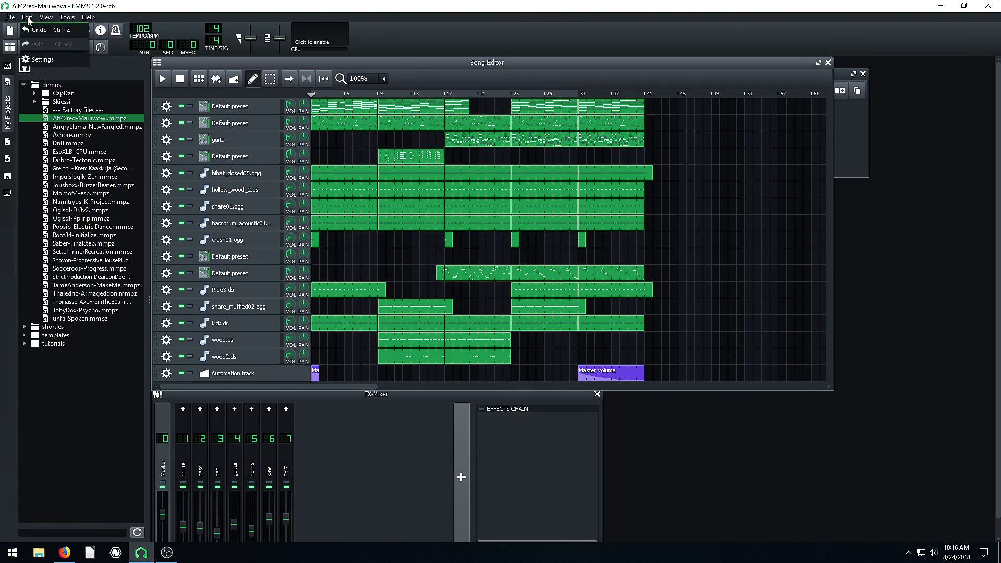
click(42, 59)
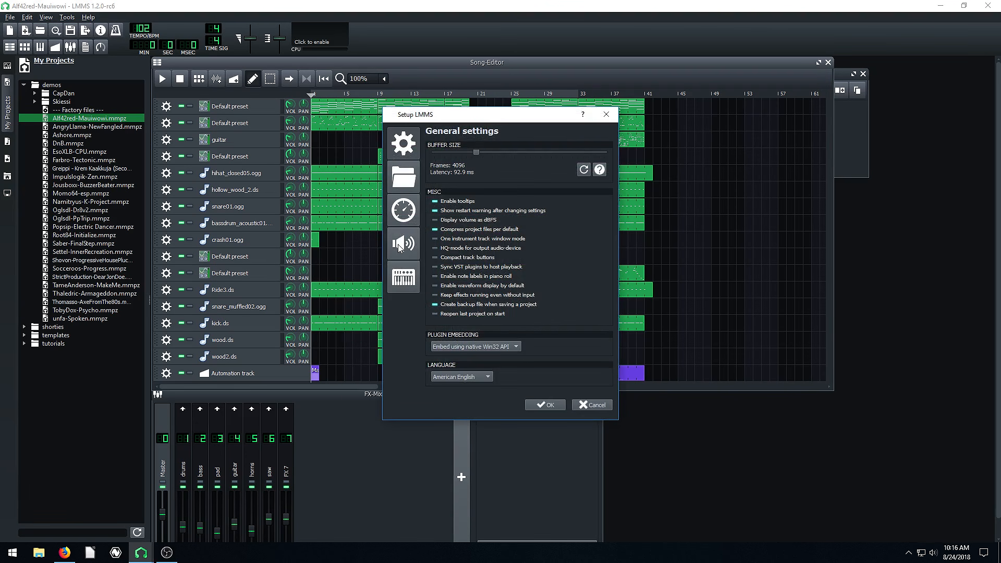
click(401, 246)
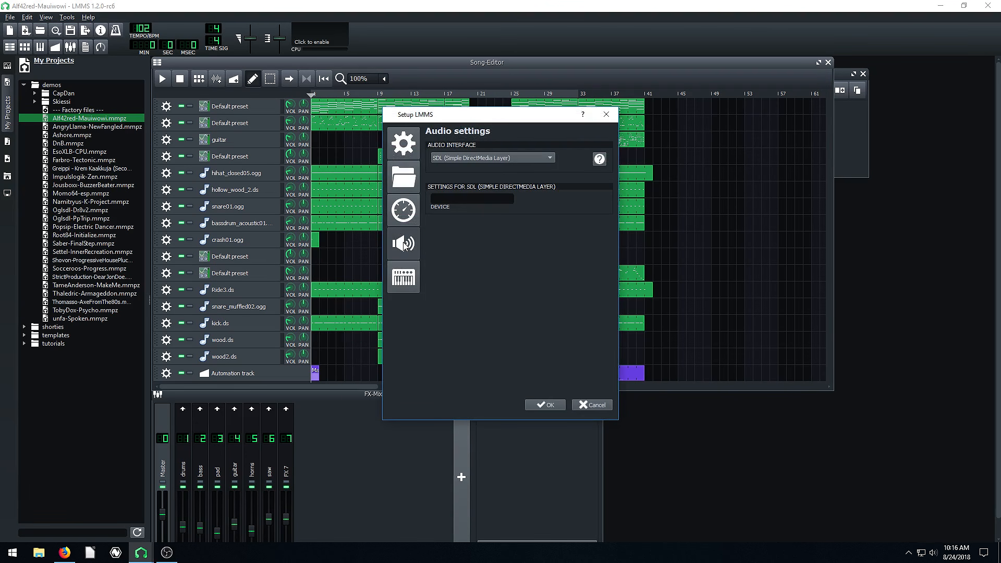
click(404, 279)
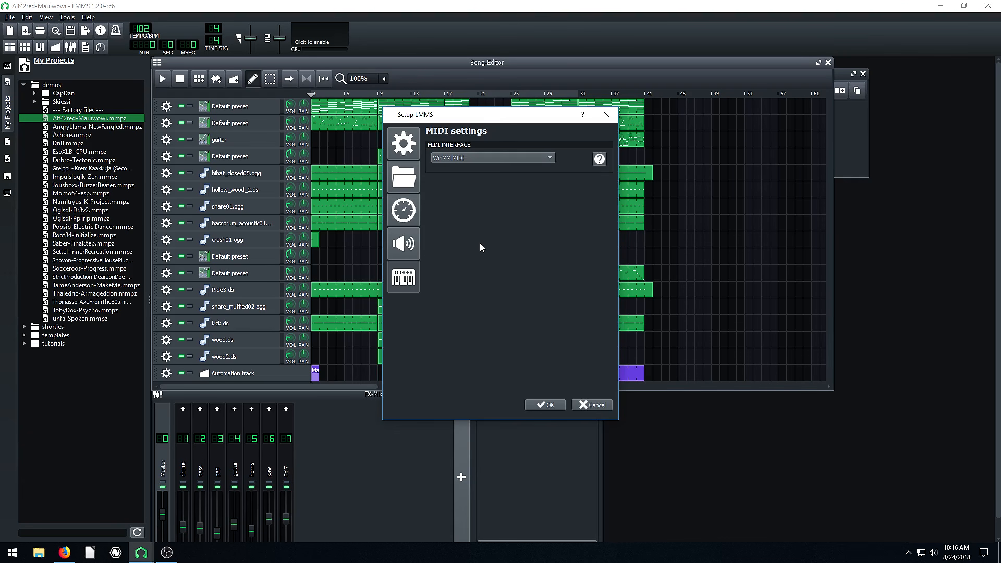
click(592, 405)
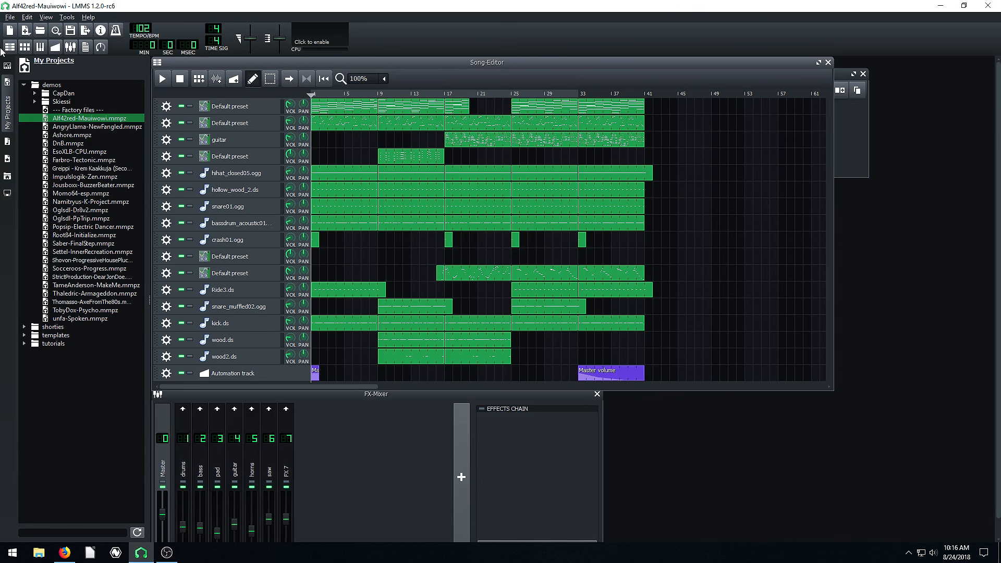
Open the AngryLlama-NewFangled.mmpz demo again, play its song briefly and stop playback
double_click(68, 127)
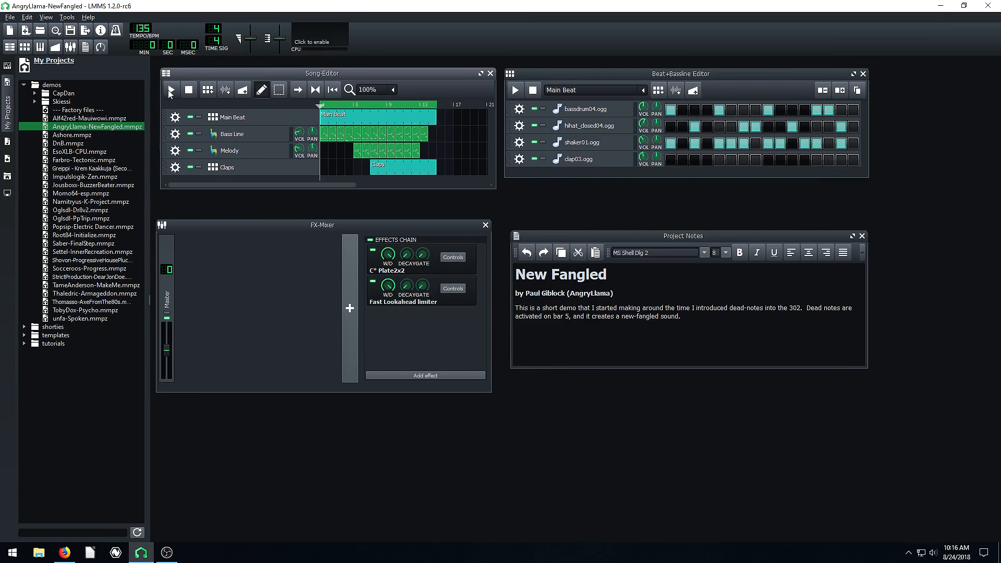
click(169, 90)
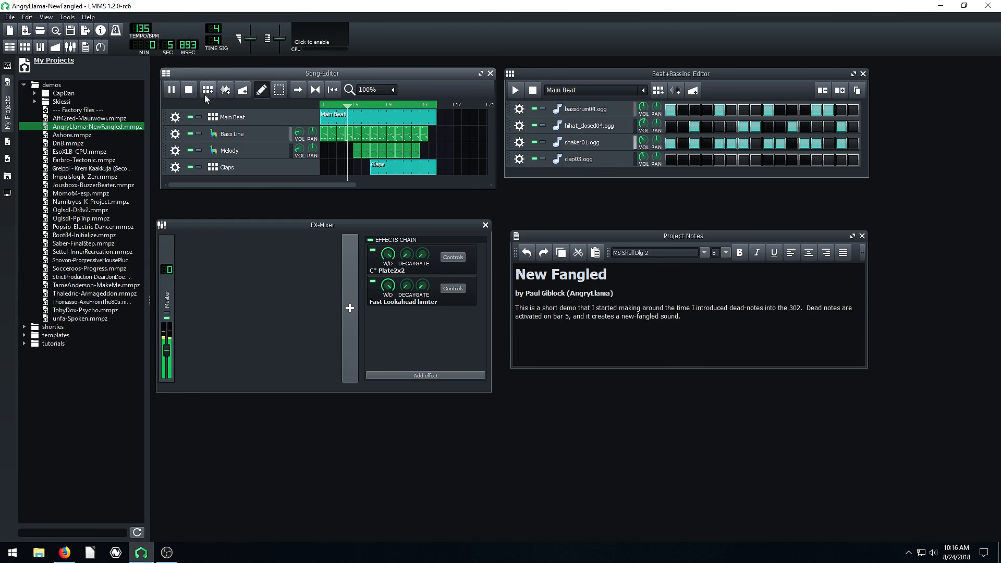
click(189, 89)
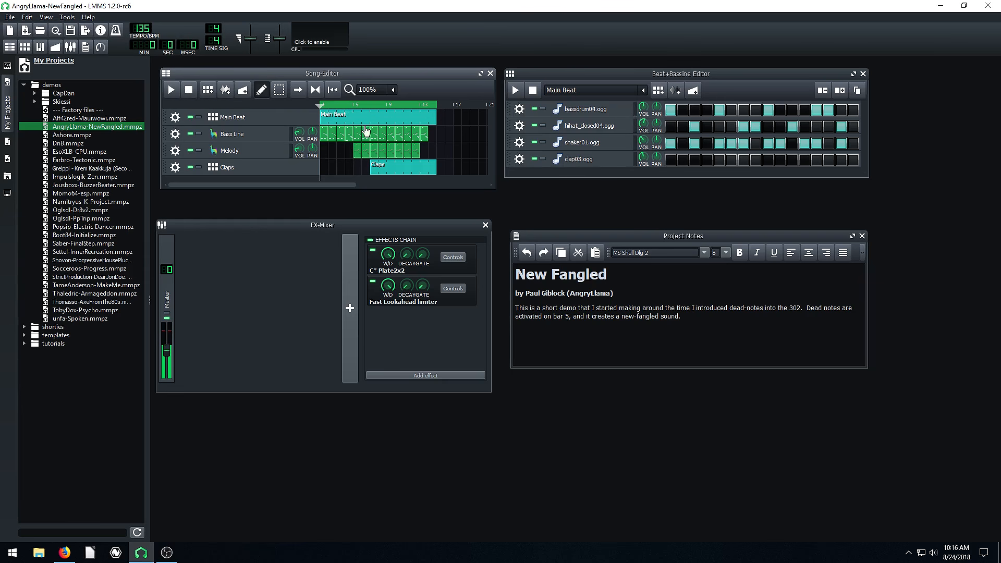
Move the song position to around bar 12, play the ending and pause
drag(324, 106, 412, 105)
click(172, 90)
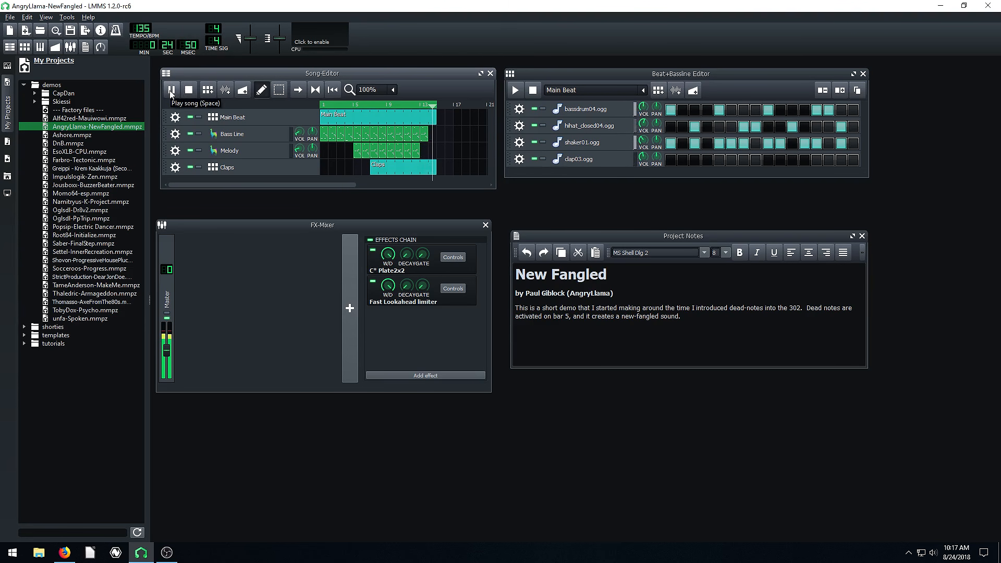
click(170, 89)
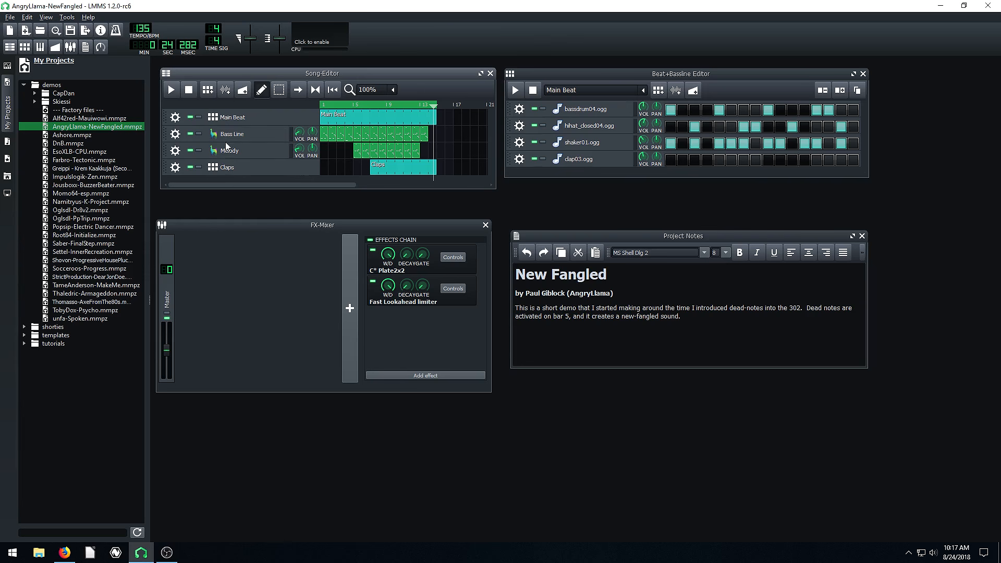
Move the Beat+Bassline Editor clear of the Song-Editor, start playing the Main Beat pattern and make the editor window taller
drag(602, 79, 631, 84)
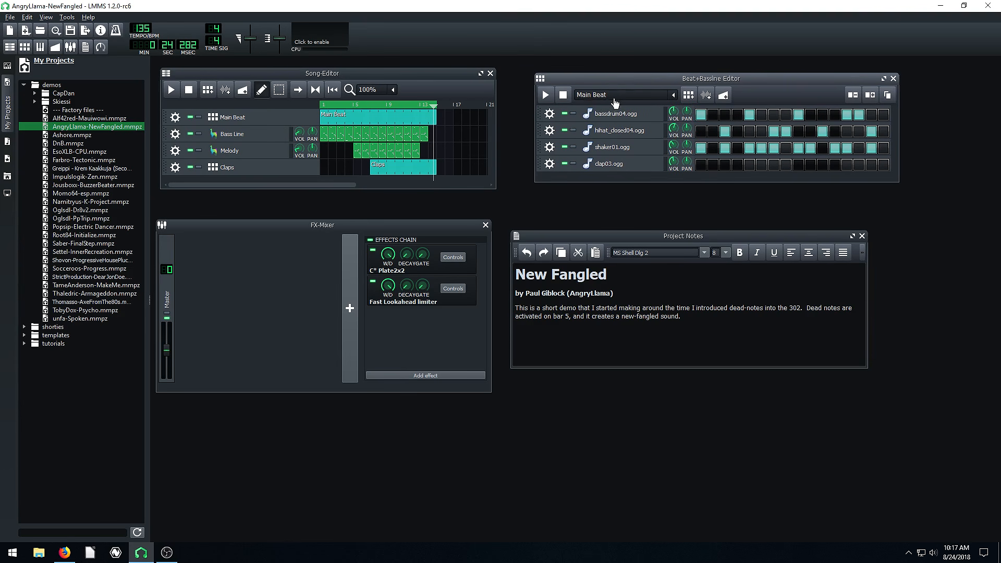
click(240, 119)
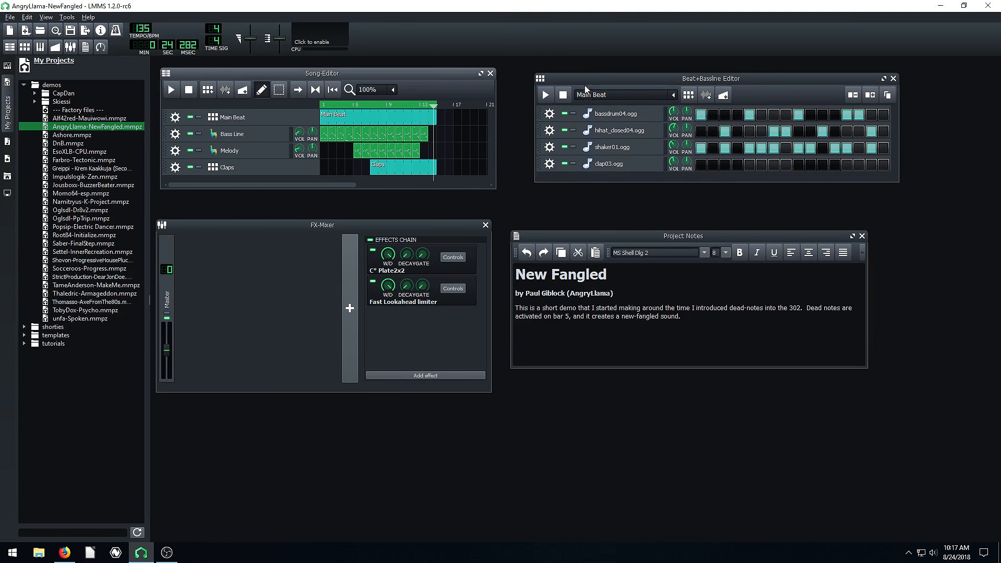
mouse_move(584, 84)
mouse_down()
mouse_move(551, 73)
mouse_move(590, 73)
mouse_up()
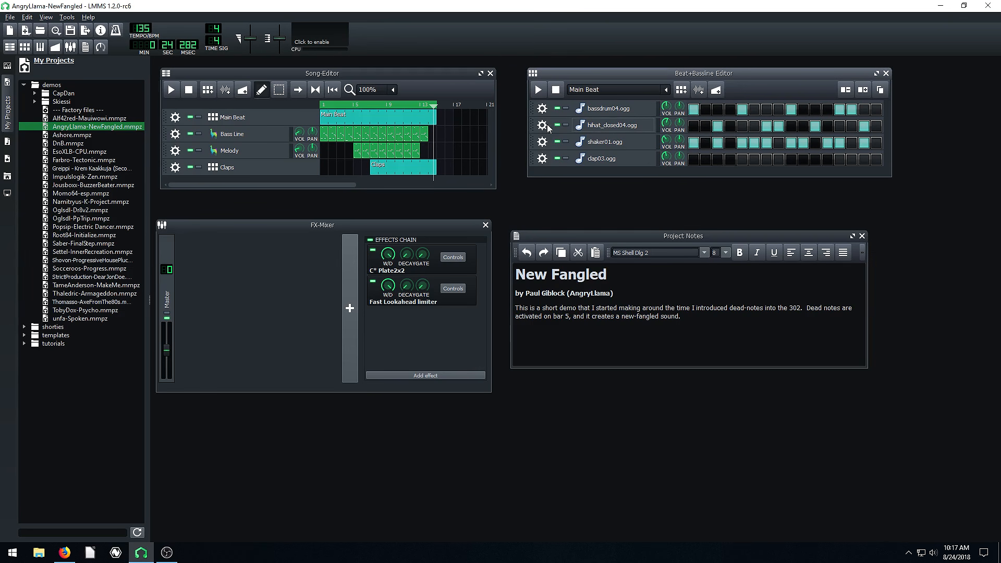
click(537, 92)
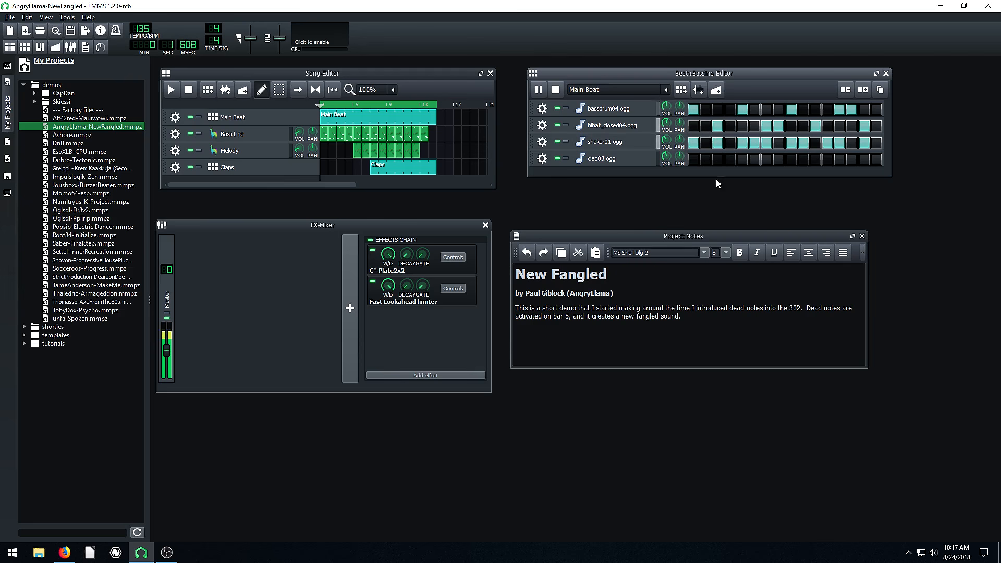
drag(716, 177, 716, 214)
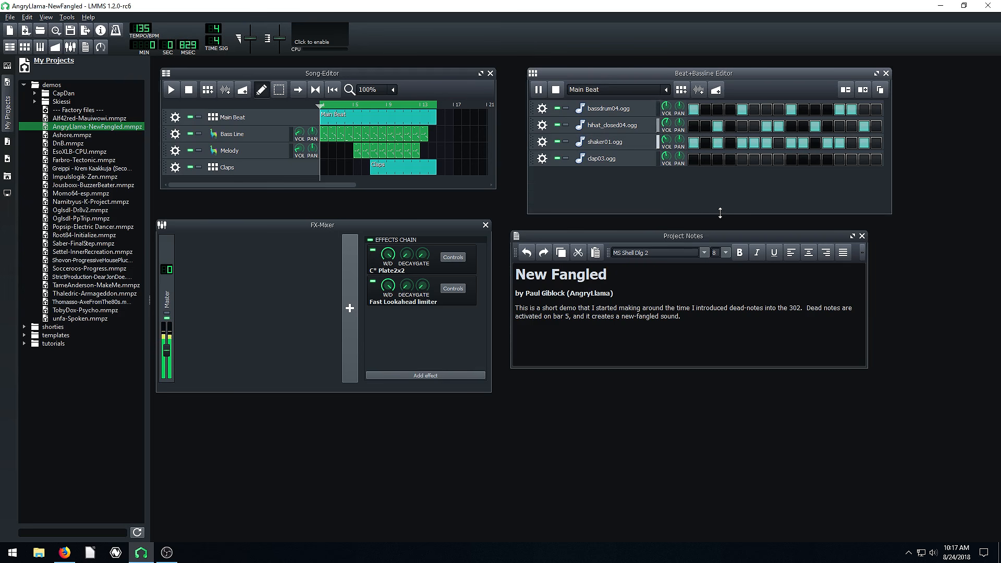
Clear all active steps of bassdrum04.ogg, hihat_closed04.ogg and shaker01.ogg in the Main Beat pattern
click(693, 110)
click(742, 109)
click(717, 126)
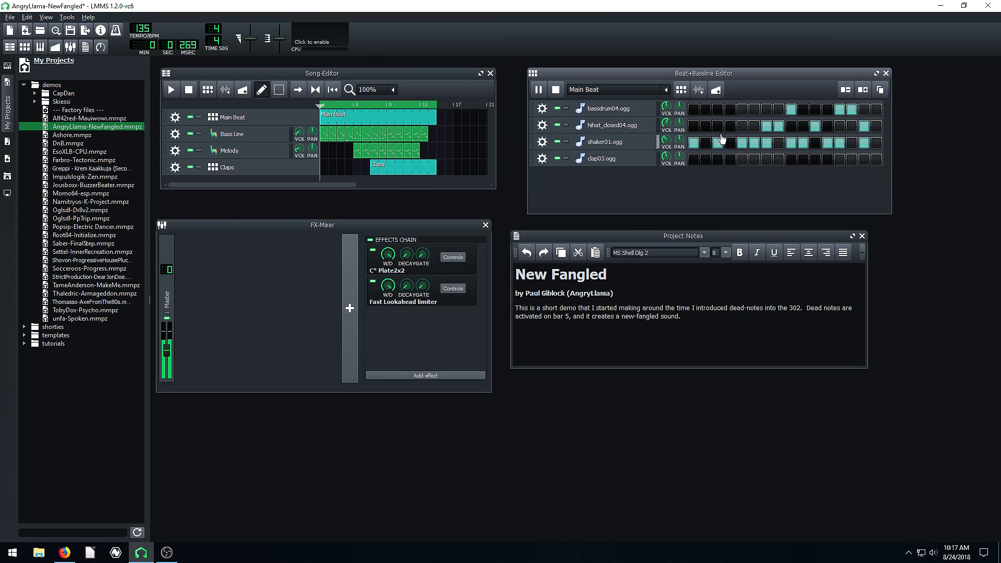
click(717, 143)
click(742, 143)
click(754, 142)
click(766, 143)
click(766, 126)
click(778, 126)
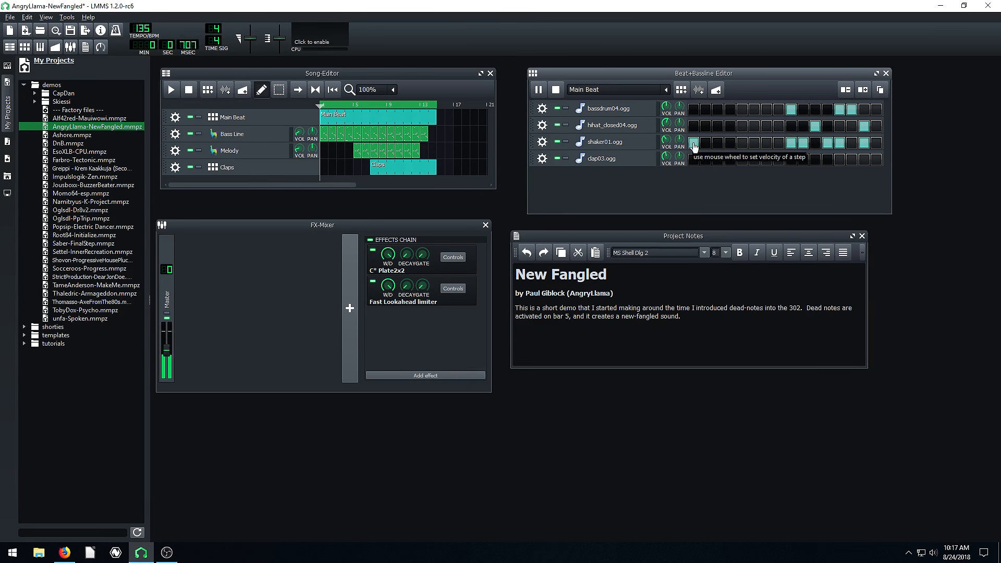
click(791, 143)
click(803, 143)
click(815, 126)
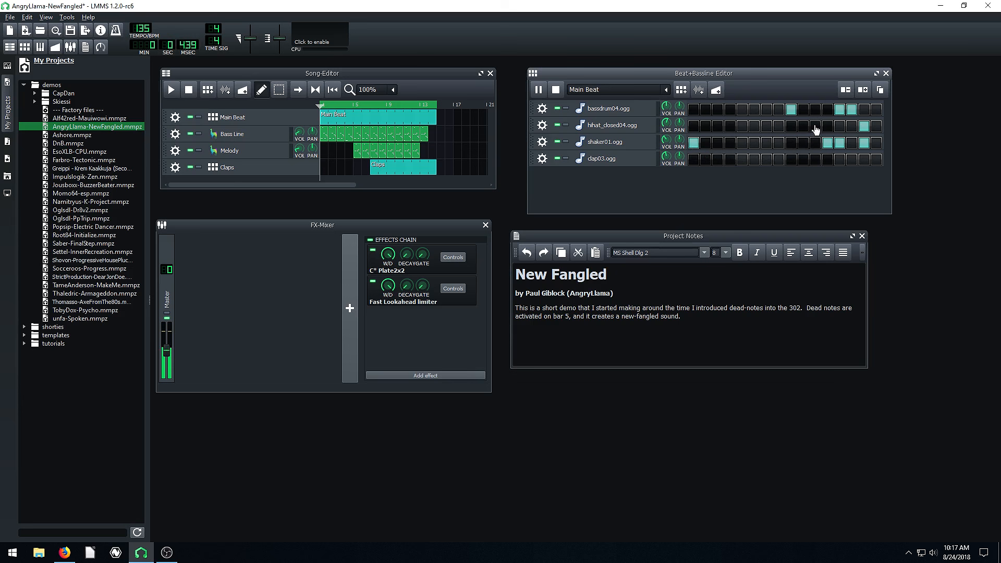
click(791, 109)
click(839, 110)
click(852, 109)
click(864, 126)
click(863, 142)
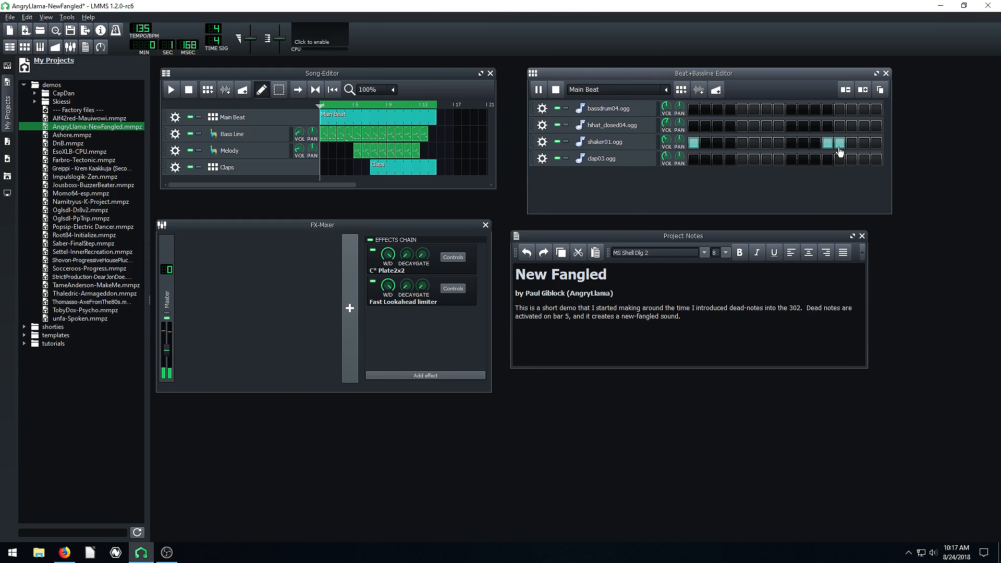
click(839, 142)
click(827, 143)
click(693, 143)
Program bassdrum04.ogg on steps 1 and 9 and hihat_closed04.ogg on steps 5 and 13 of the Main Beat
click(693, 110)
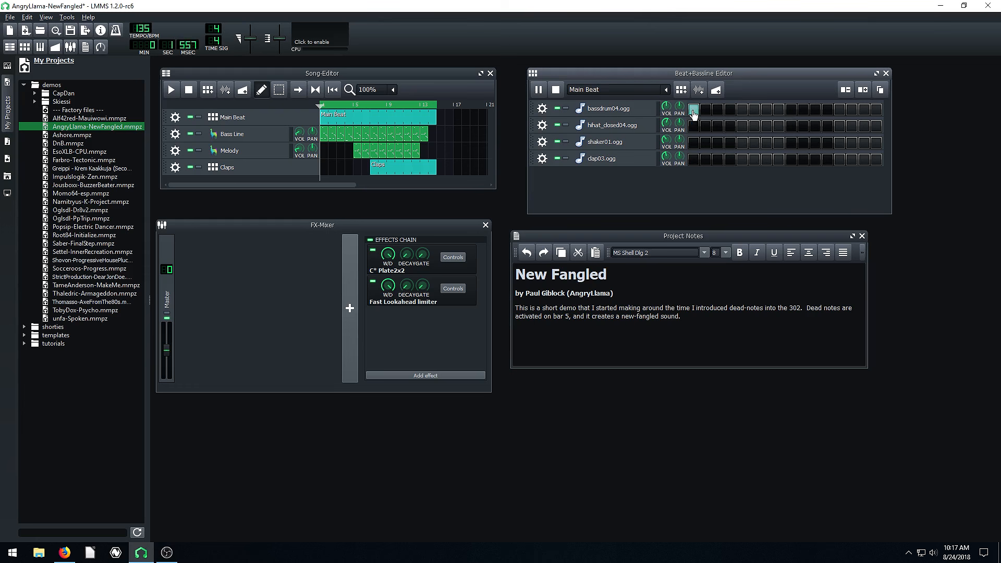
click(742, 110)
click(791, 111)
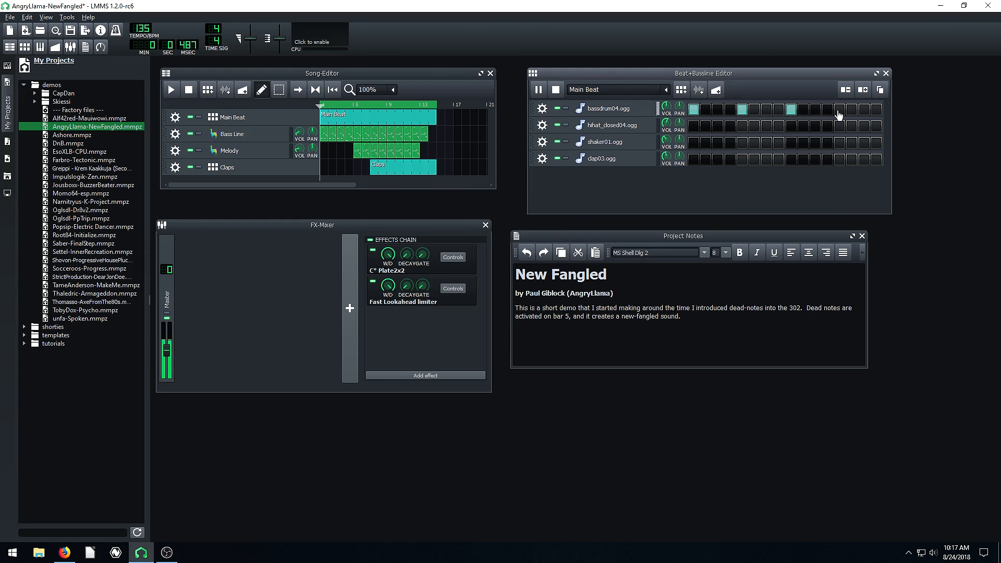
click(839, 111)
click(741, 109)
click(839, 110)
click(742, 126)
click(839, 125)
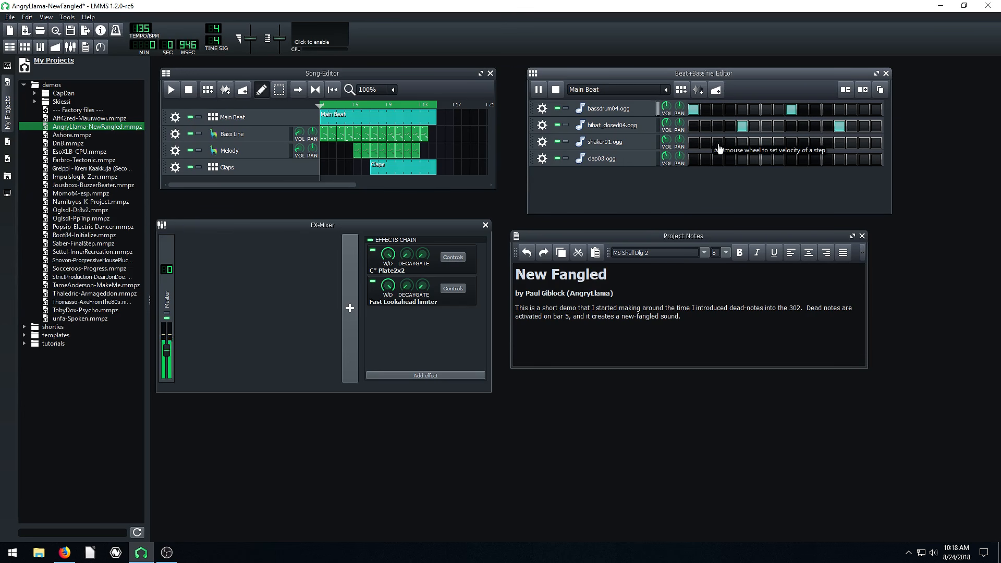
Add shaker01.ogg hits on steps 3, 7, 11 and 15 of the Main Beat
click(717, 144)
click(766, 143)
click(815, 144)
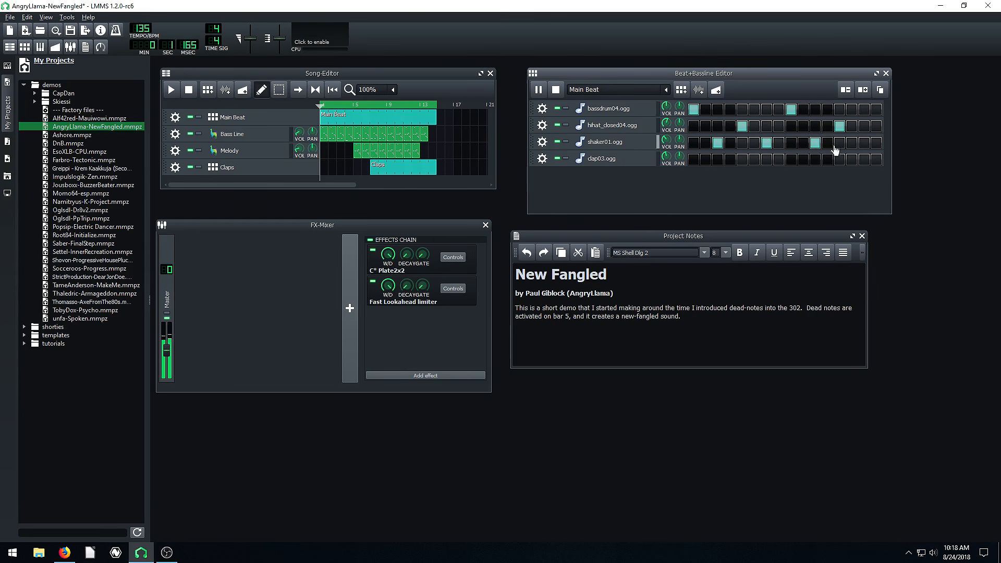
click(864, 146)
Play the whole song and add shaker01.ogg hits on steps 1, 2, 4, 5, 6, 8, 12, 13 and 14
click(171, 92)
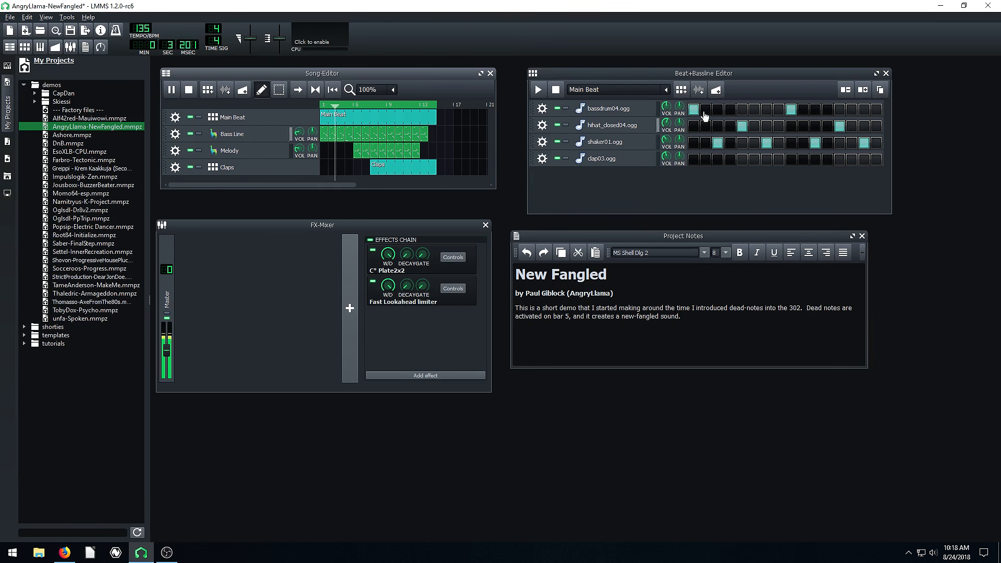
click(693, 145)
click(705, 145)
click(730, 145)
click(741, 145)
click(754, 144)
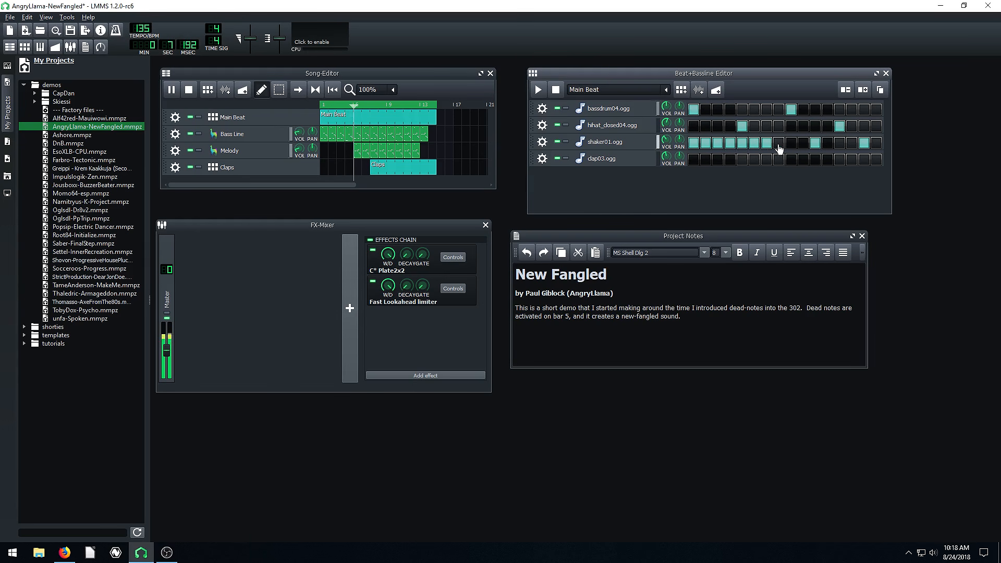
click(778, 144)
click(826, 143)
click(839, 145)
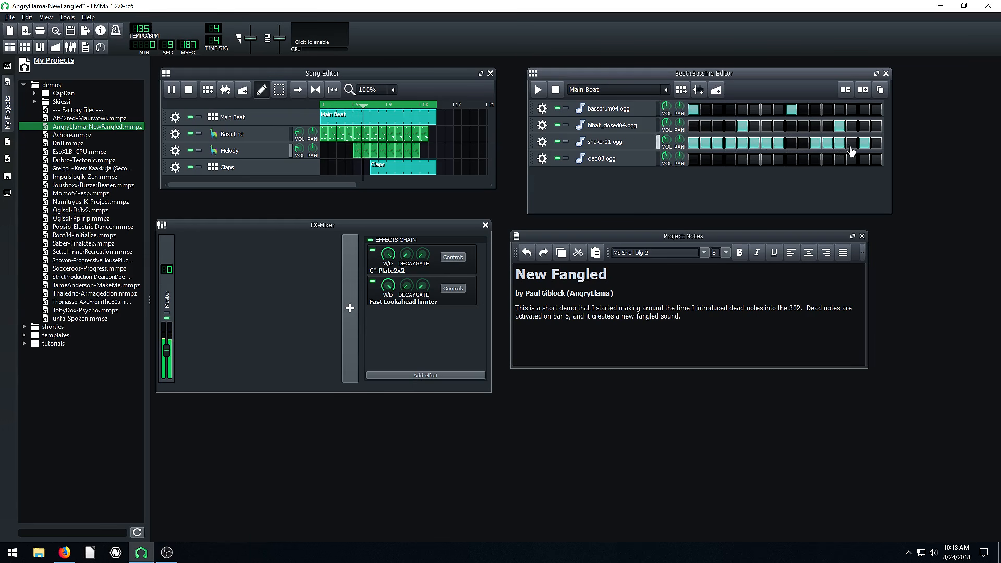
click(851, 145)
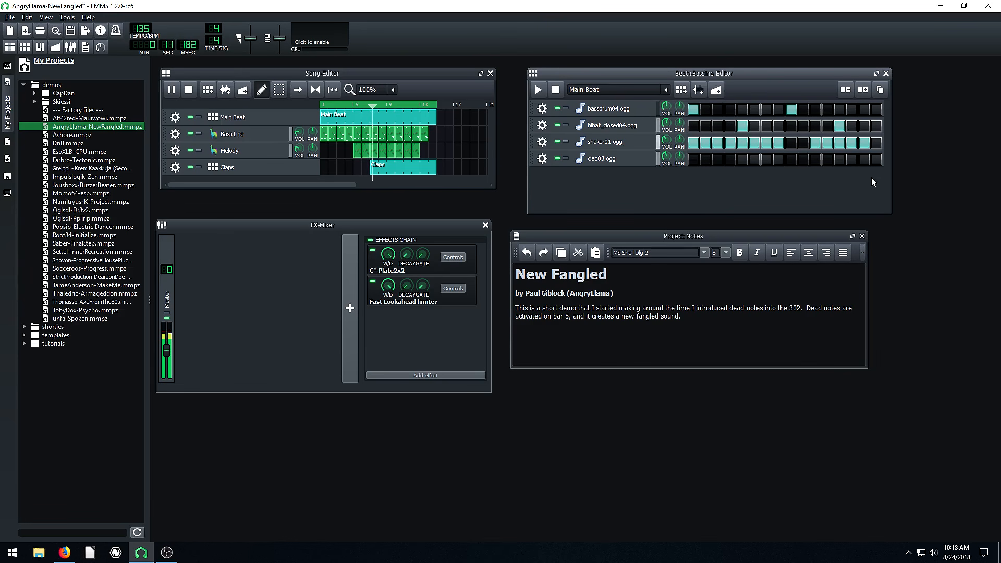
Stop the song playback and move the Beat+Bassline Editor slightly further from the Song-Editor
click(556, 89)
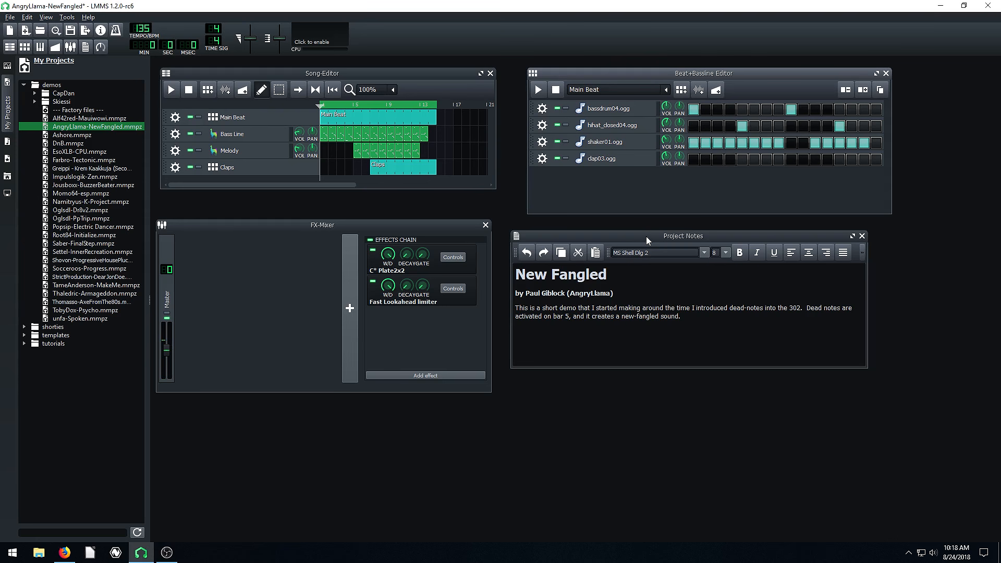
drag(679, 72, 693, 74)
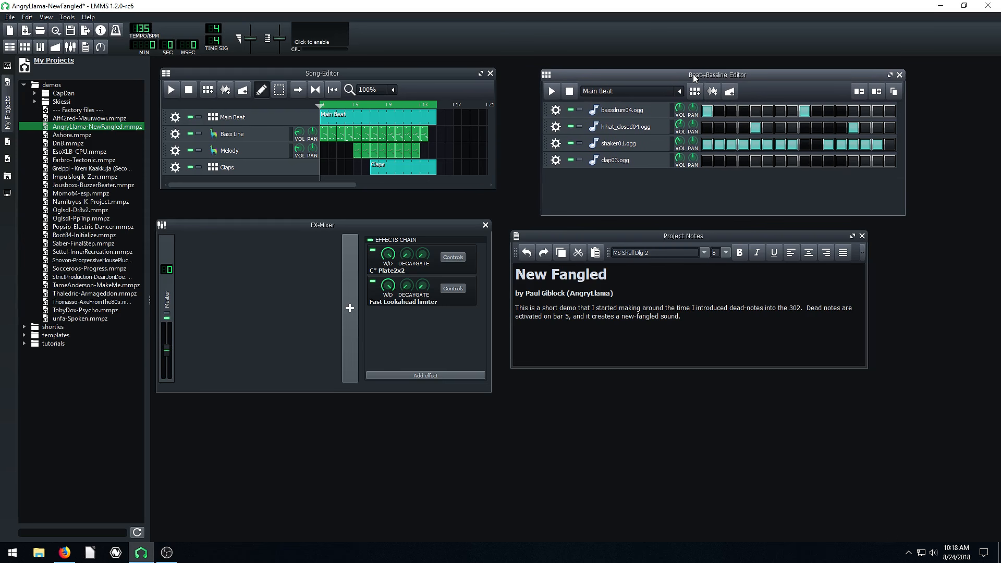
Listen to the first Bass Line clip in the Piano-Roll, and close the Piano-Roll after stopping playback
click(410, 134)
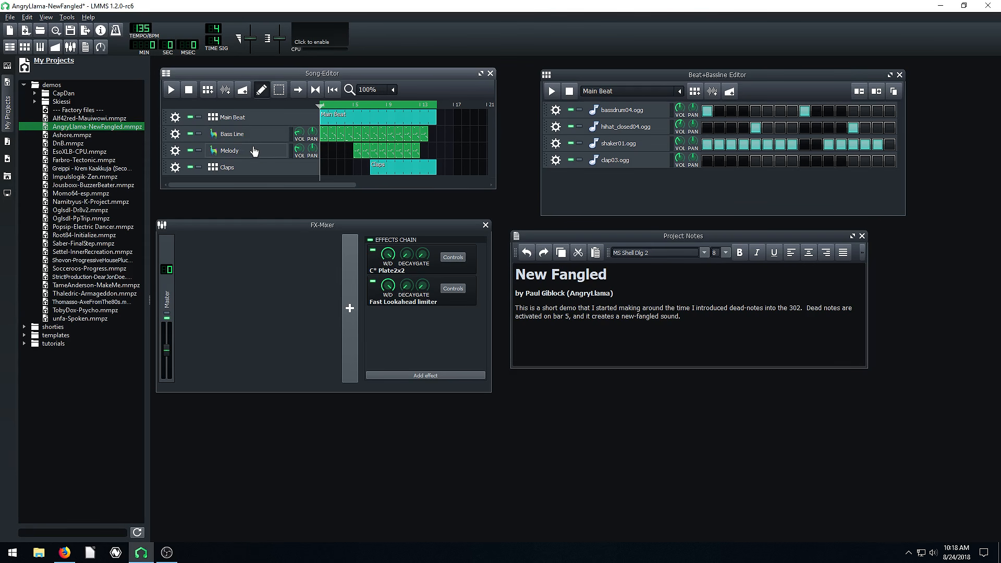
double_click(324, 136)
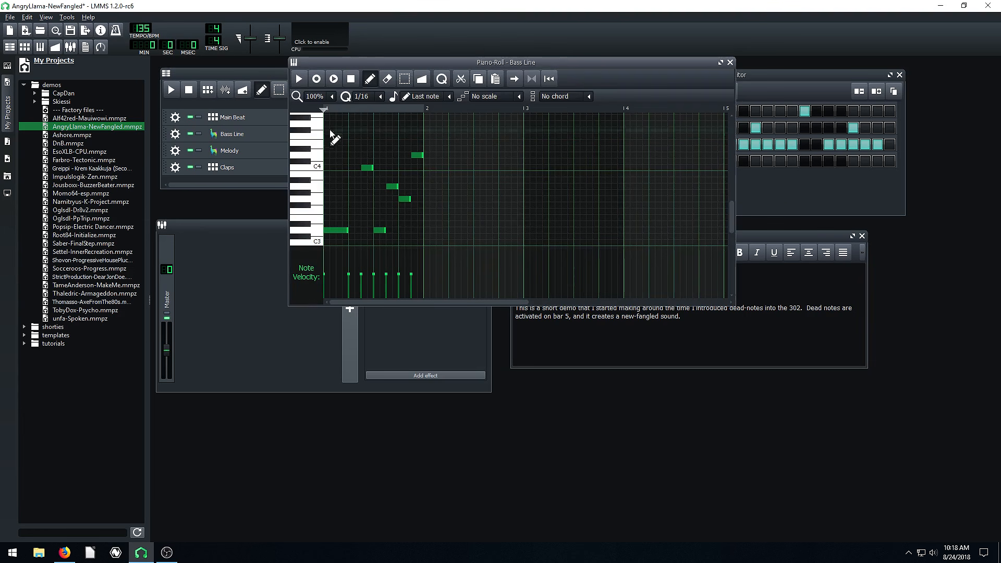
drag(408, 78, 446, 111)
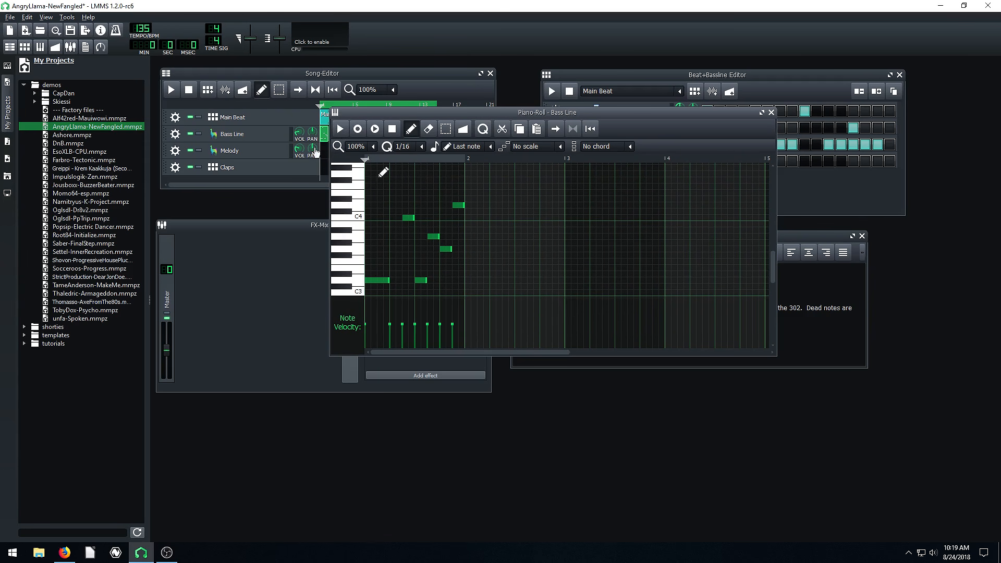
click(342, 131)
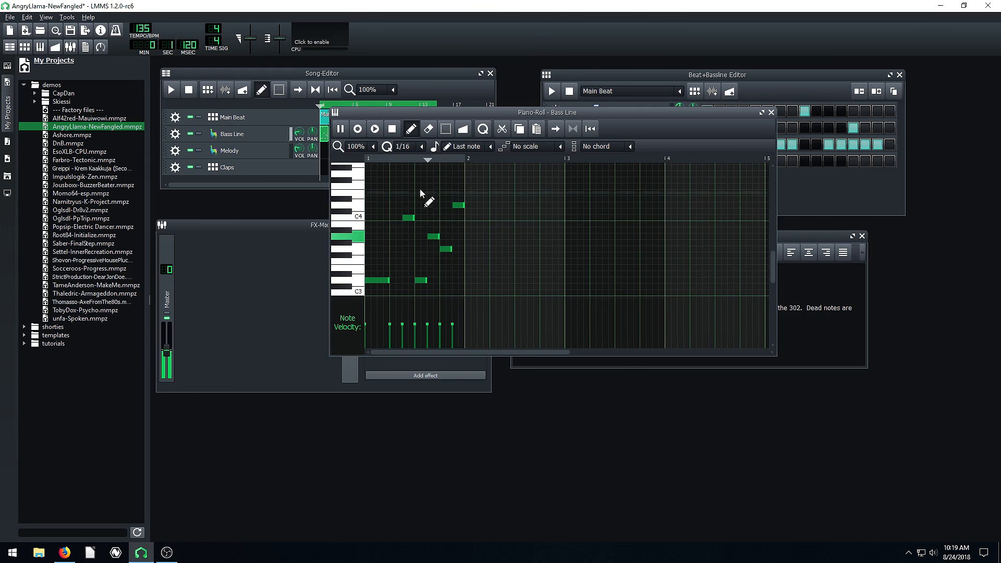
click(391, 129)
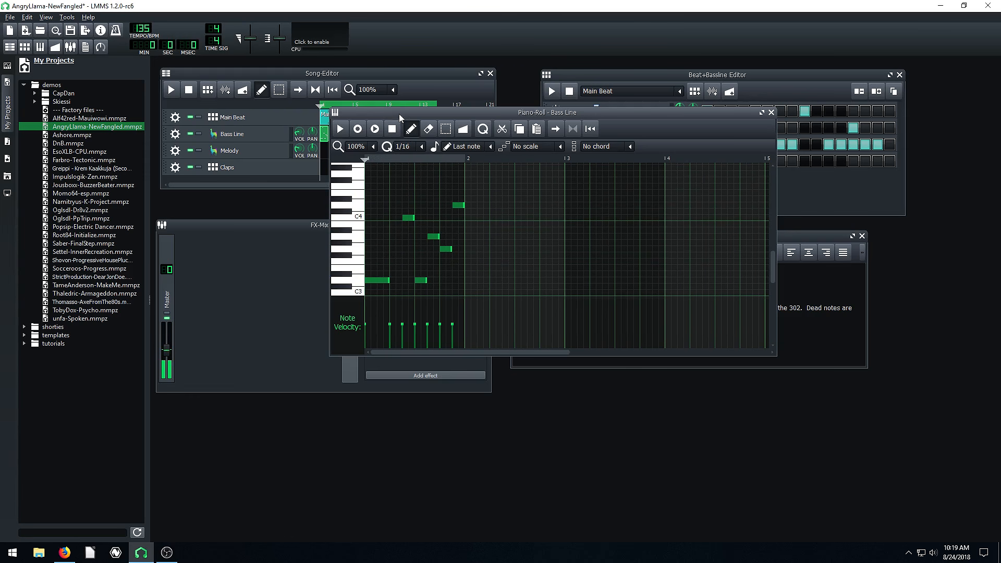
drag(399, 113, 550, 124)
click(924, 124)
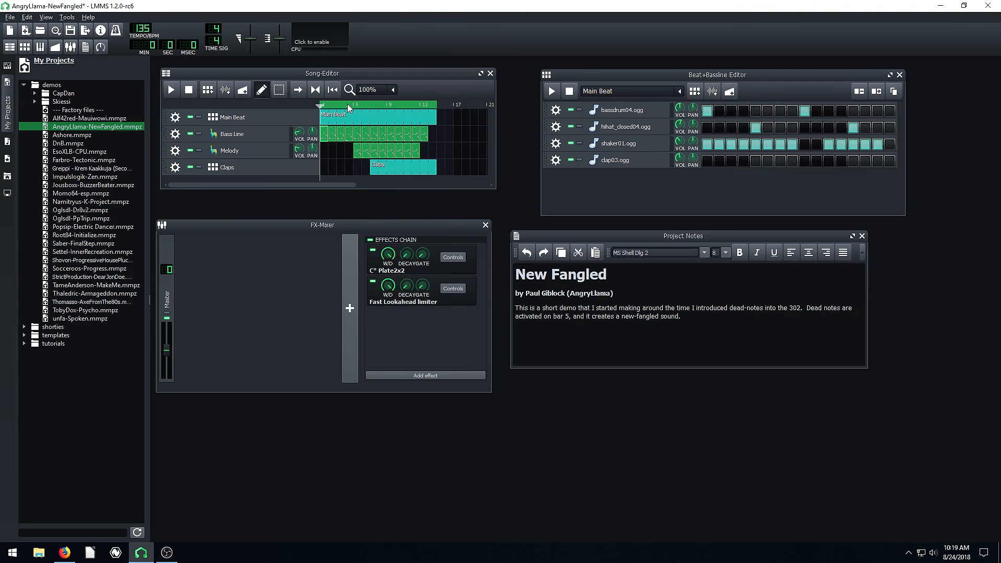
Open the first Melody clip in the Piano-Roll and play it through once
double_click(354, 150)
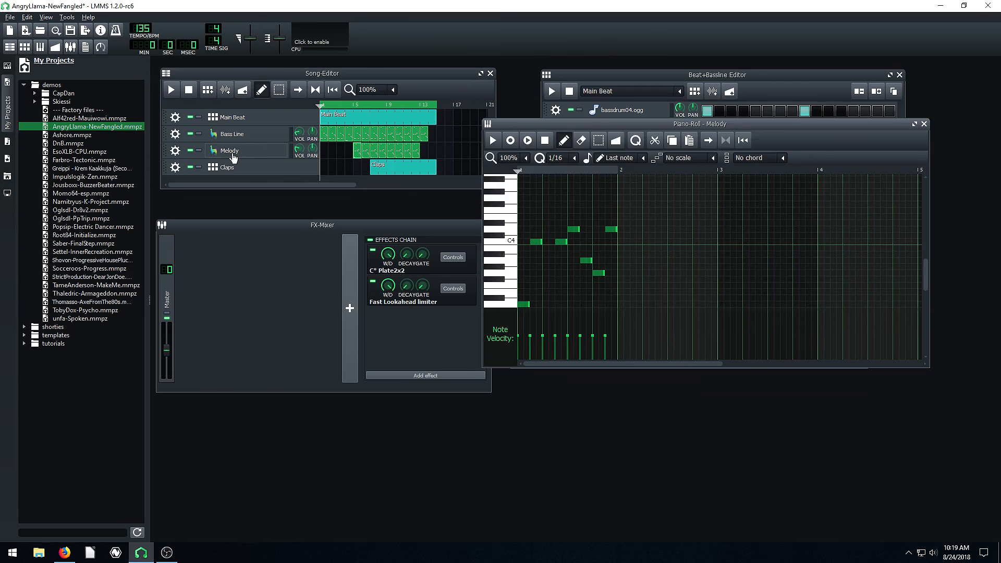
click(493, 141)
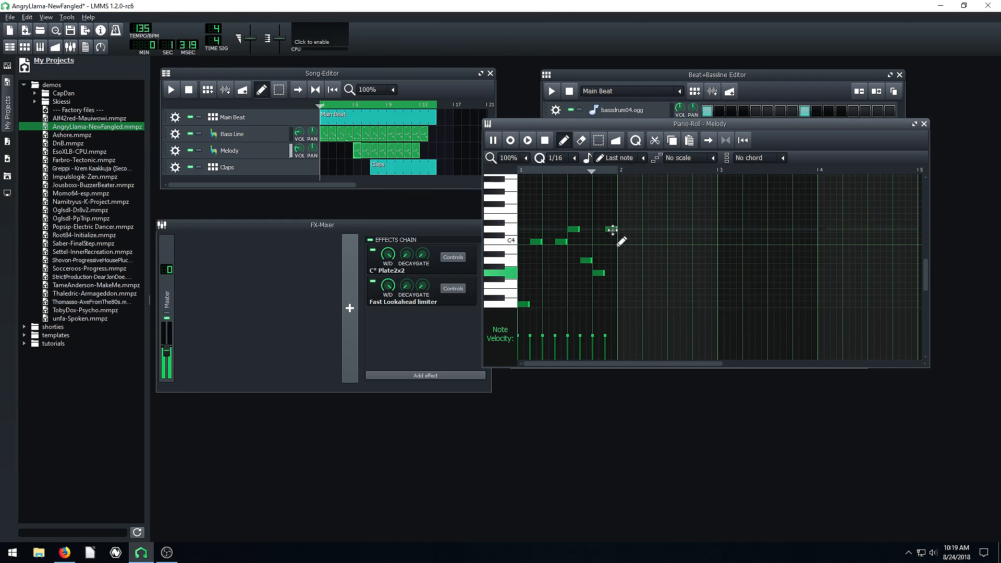
click(546, 142)
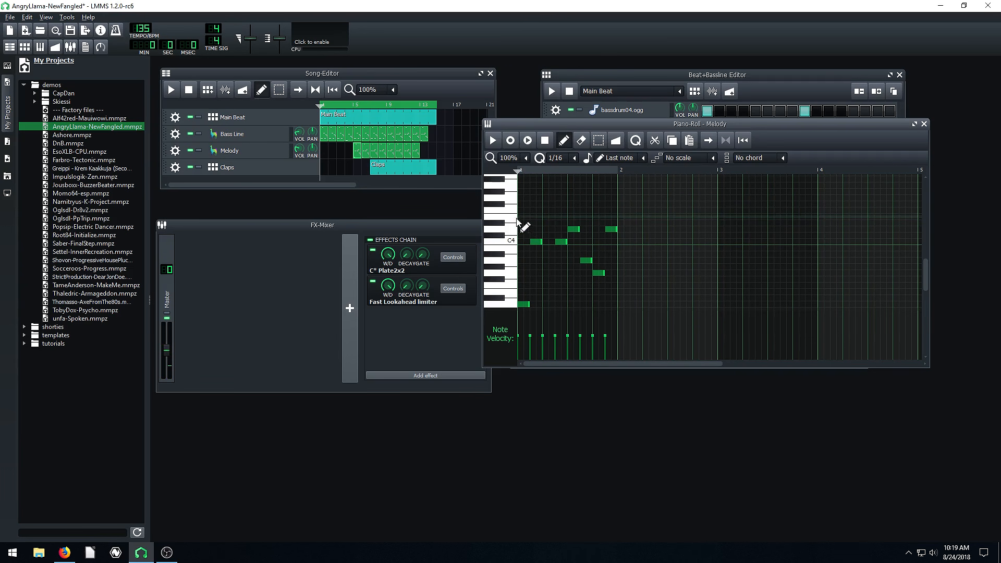
Audition a few piano keys above C4 and replay the Melody clip
click(508, 211)
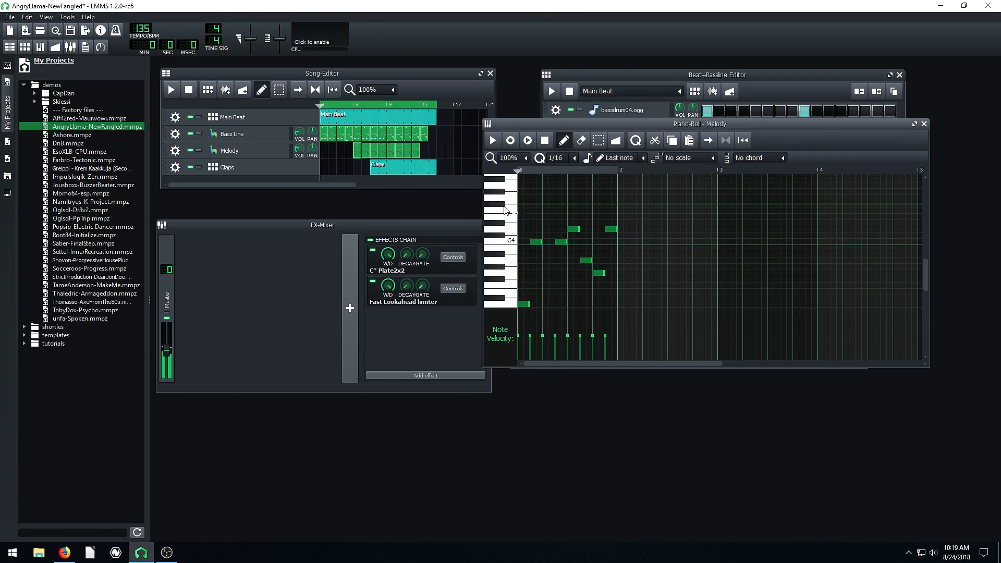
click(499, 198)
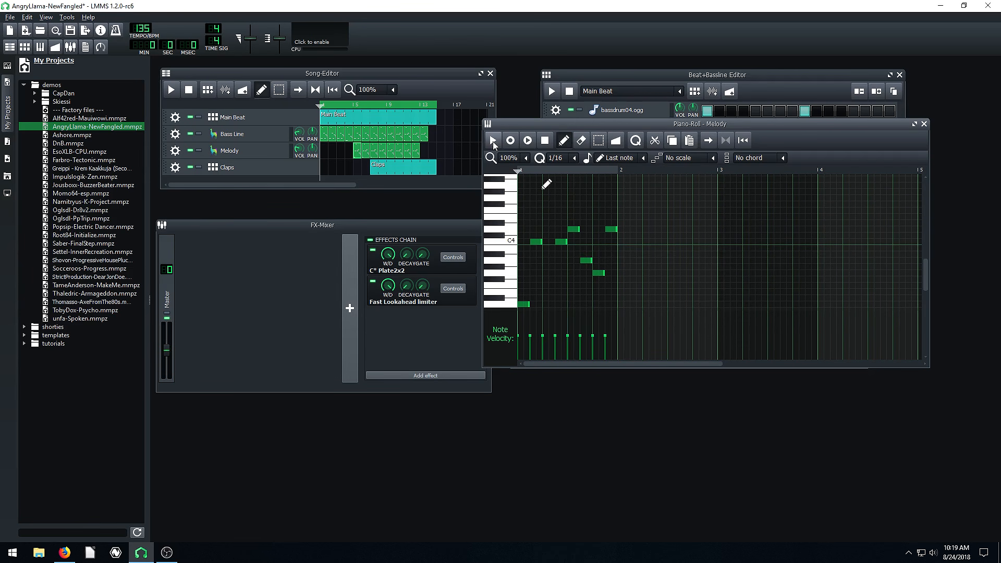
click(492, 141)
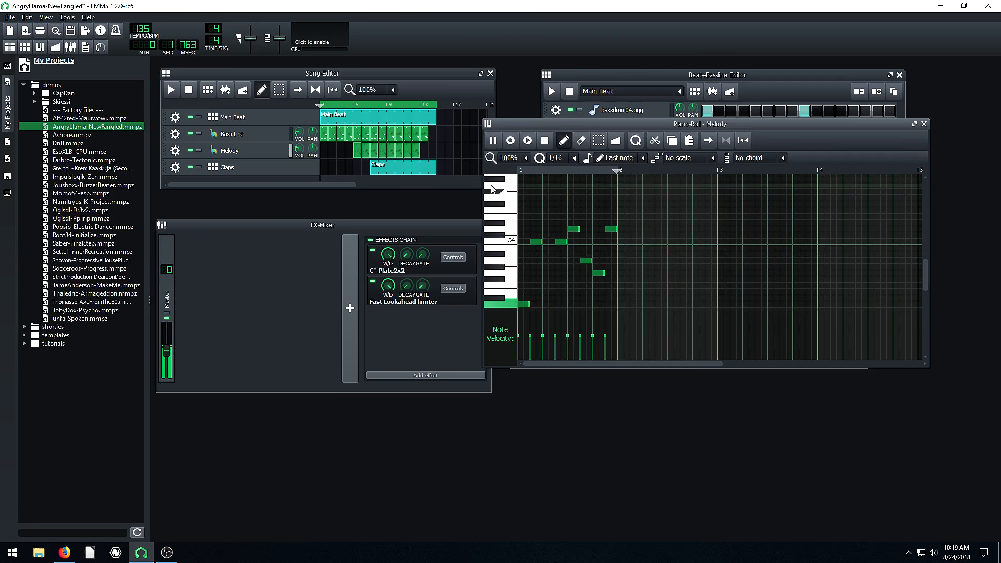
click(545, 142)
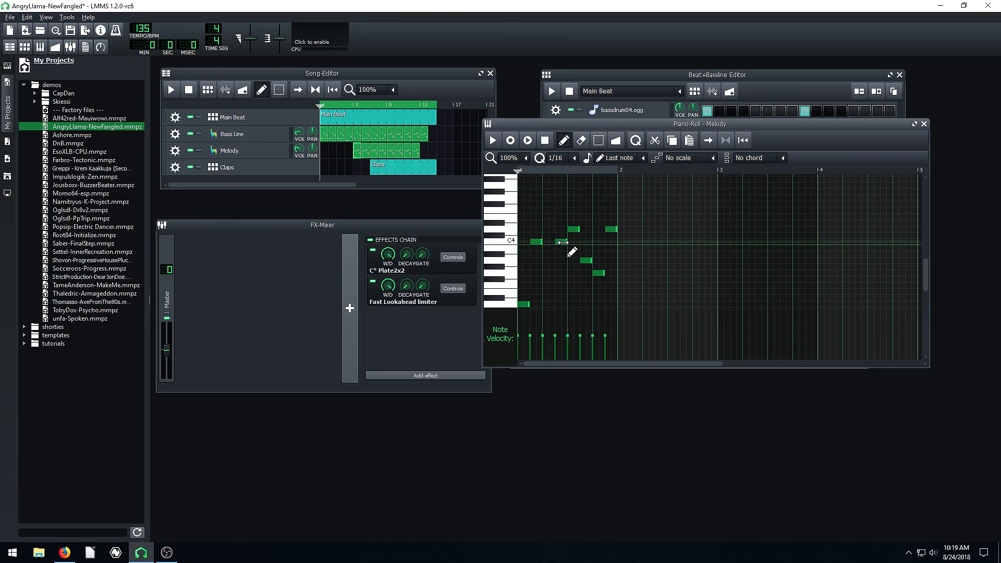
click(512, 234)
Stretch the middle D4 note from the start of bar 1 up to the last D4 note, and play the clip
click(574, 228)
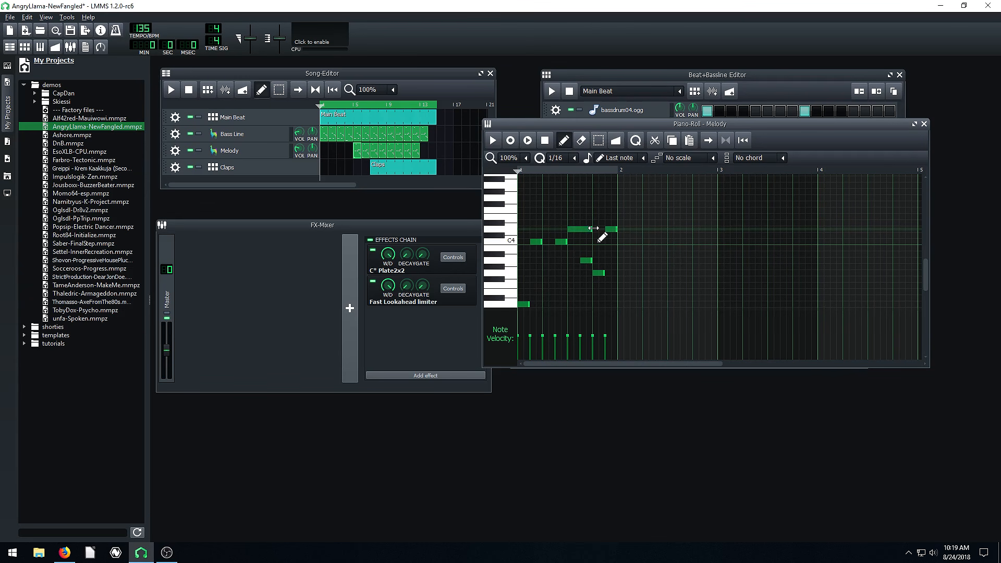
mouse_move(582, 228)
mouse_down()
mouse_move(531, 228)
mouse_move(594, 229)
mouse_up()
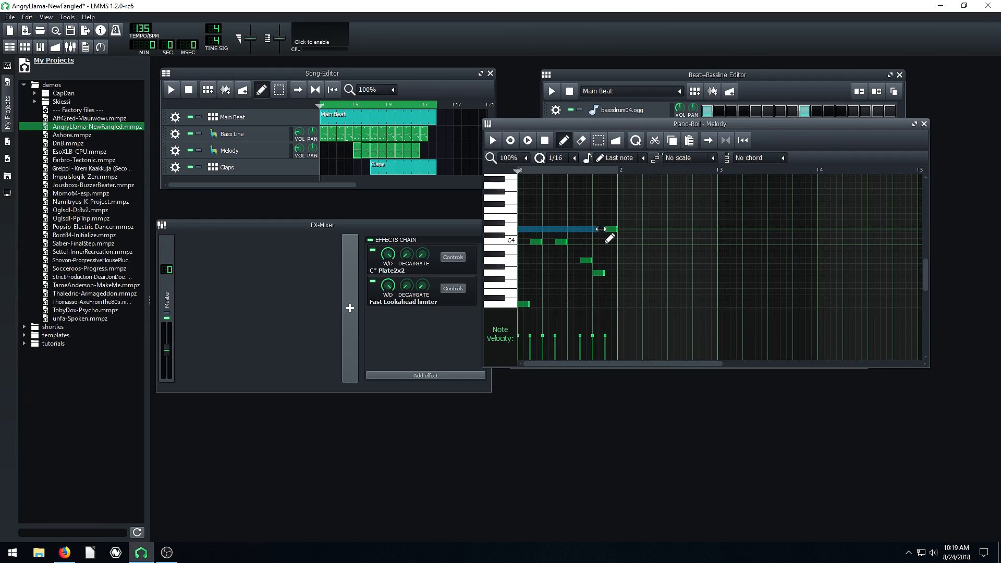
click(492, 141)
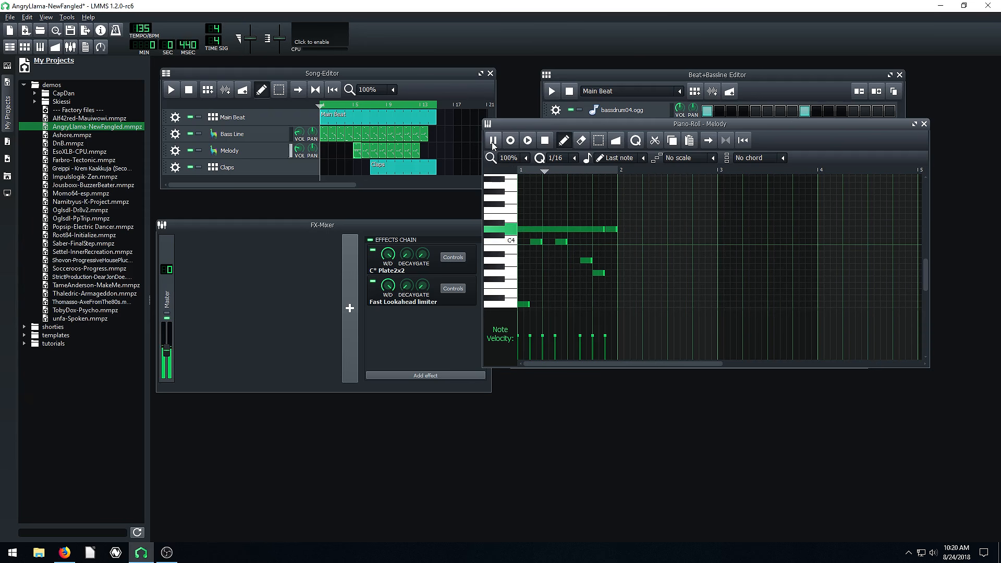
click(545, 140)
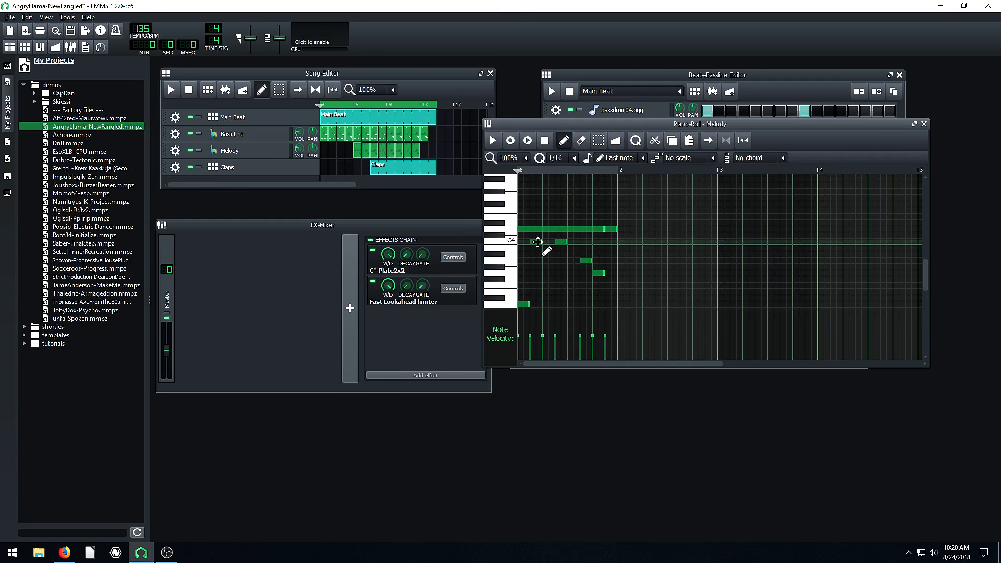
Delete the C4 notes, the lower notes and the last D4 note, and lengthen the long D4 note to fill bar 1
right_click(562, 242)
right_click(587, 260)
right_click(598, 273)
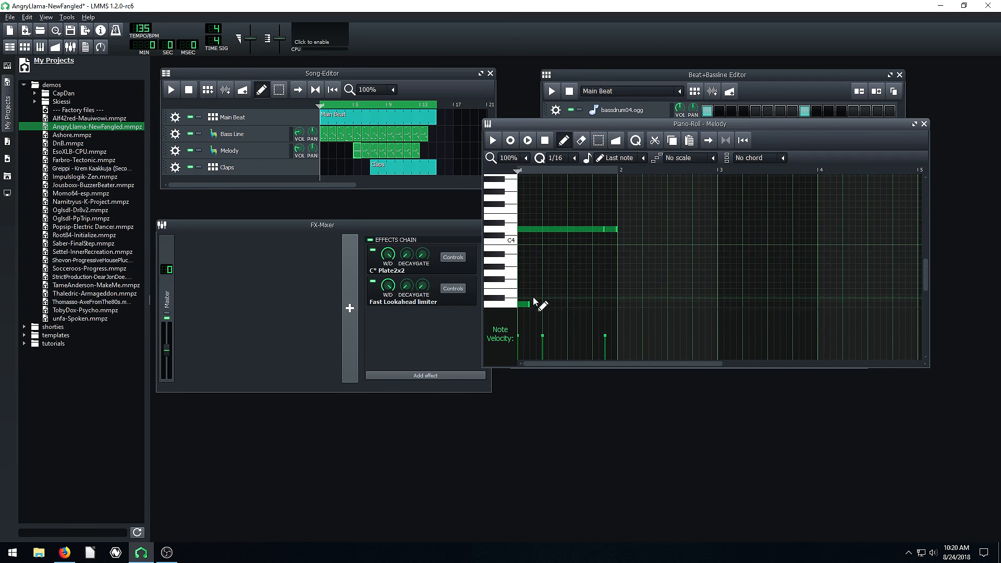
right_click(525, 304)
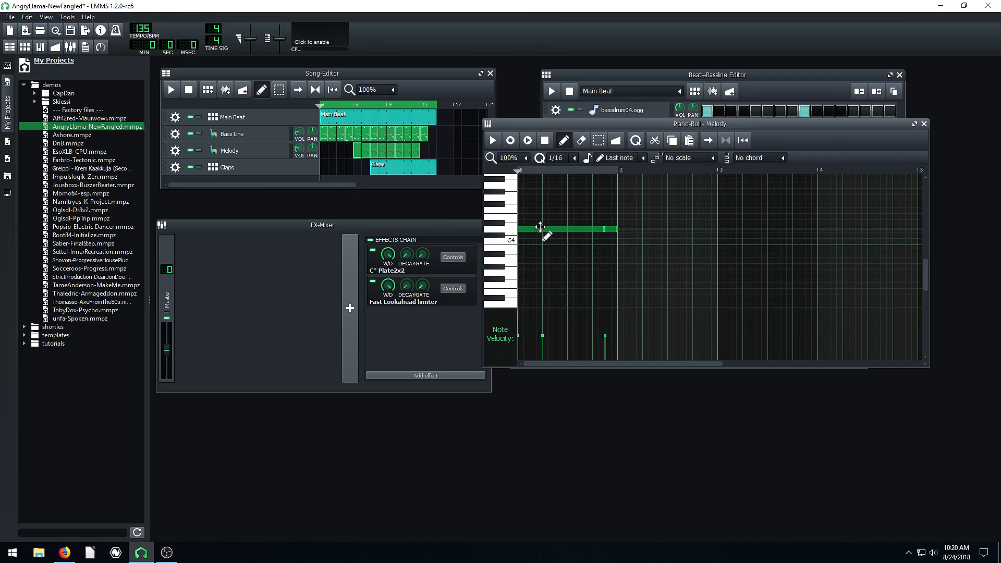
right_click(609, 232)
drag(608, 233, 628, 236)
Play the edited Melody clip and delete the remaining short note at C5
click(491, 140)
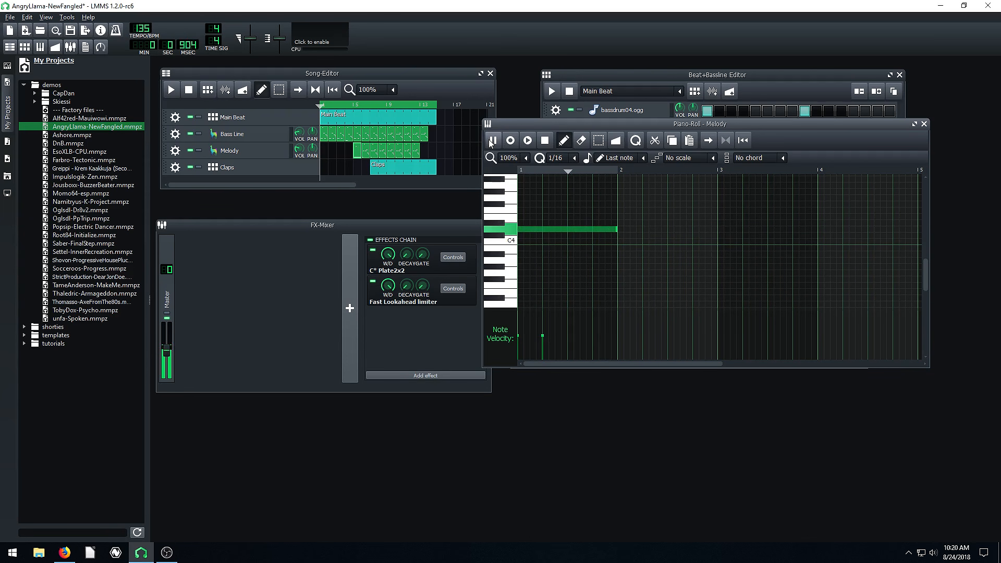
click(492, 140)
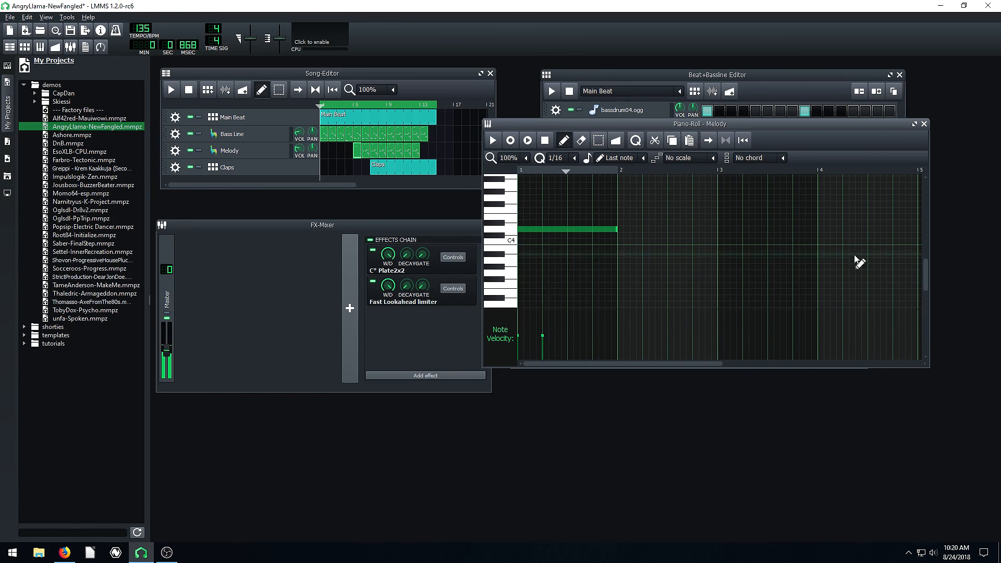
drag(925, 269, 849, 255)
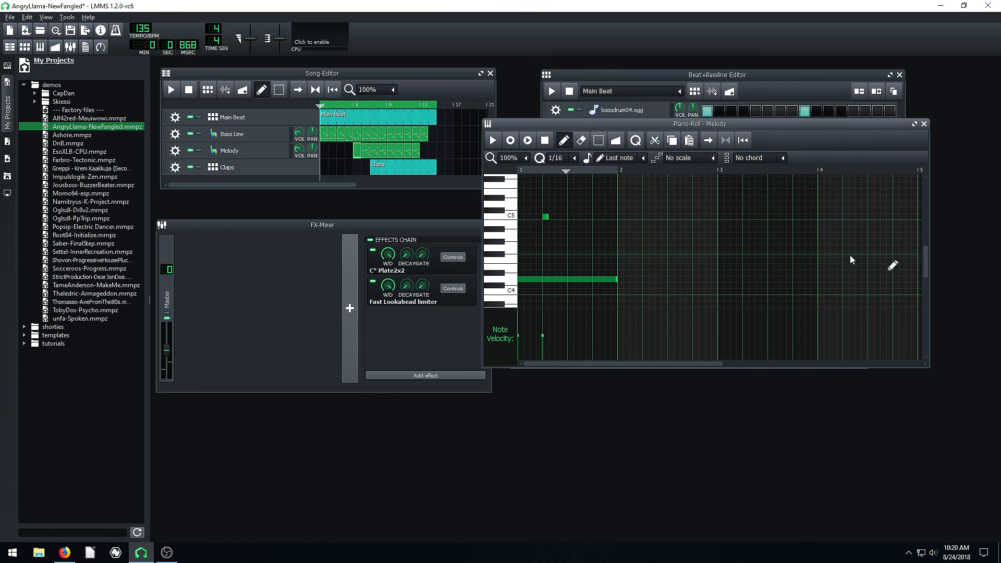
click(544, 216)
right_click(545, 216)
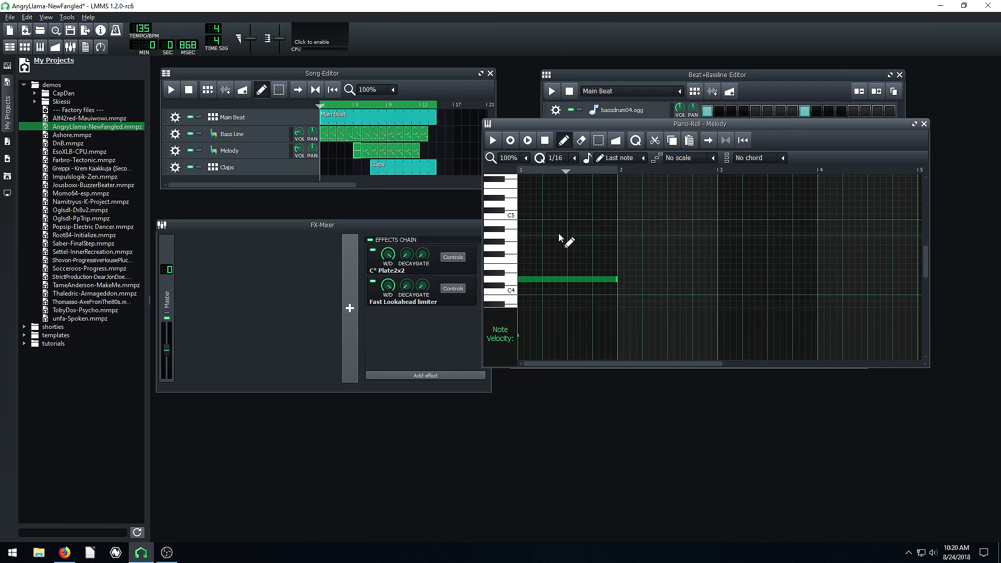
click(493, 141)
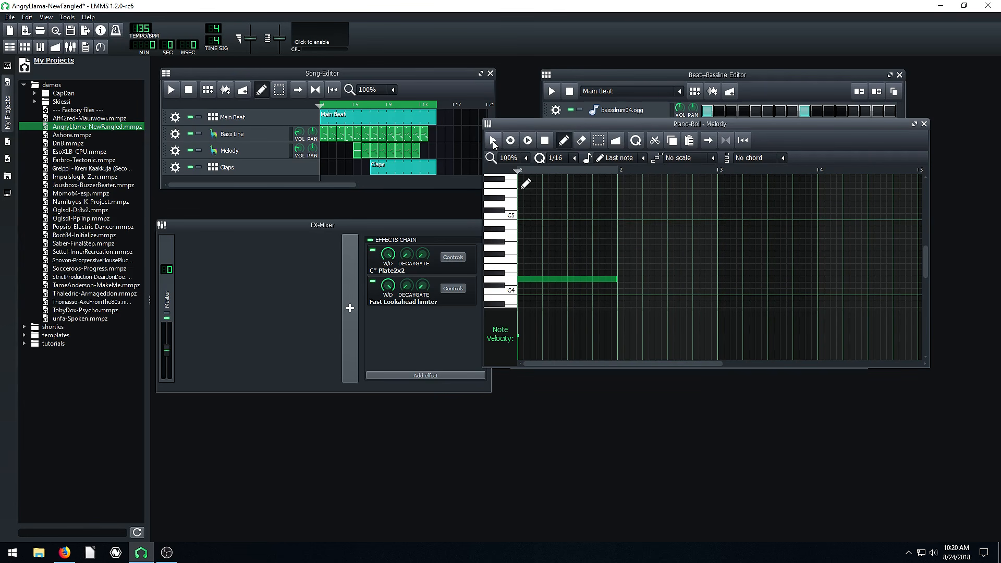
Enlarge the Song-Editor window, set its zoom to 400%, and move the Piano-Roll clear of the tracks
drag(687, 124, 717, 161)
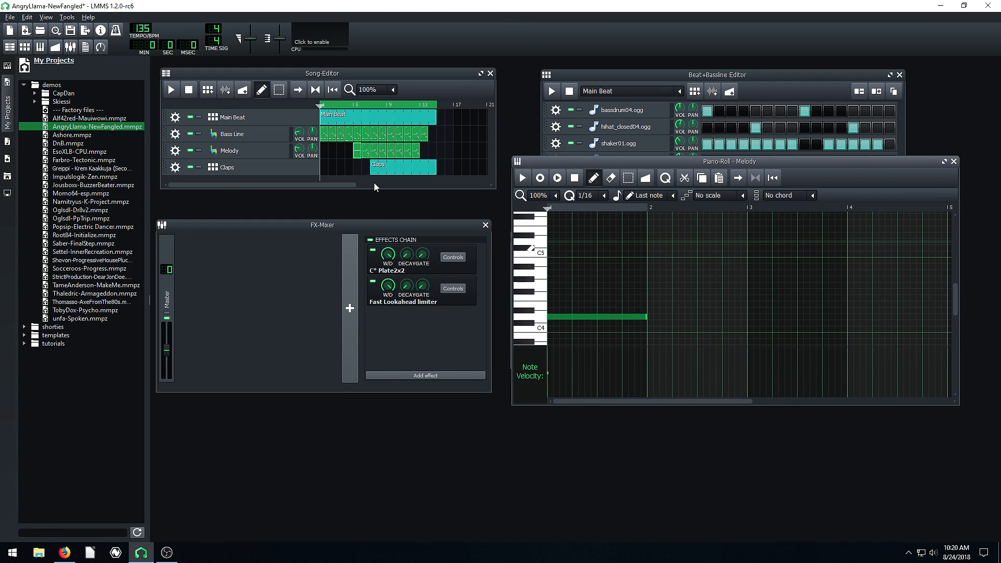
drag(494, 190, 740, 432)
click(387, 89)
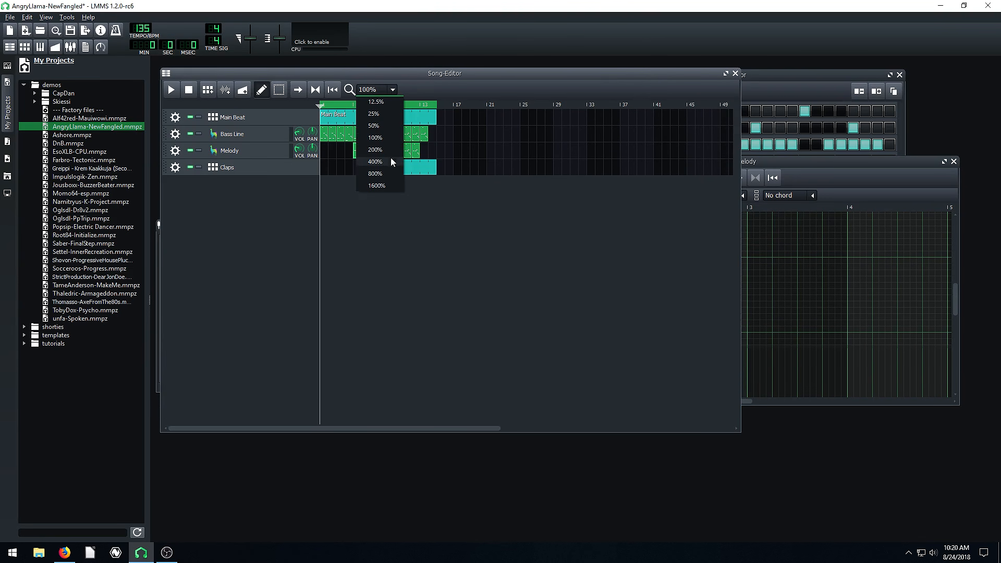
click(375, 166)
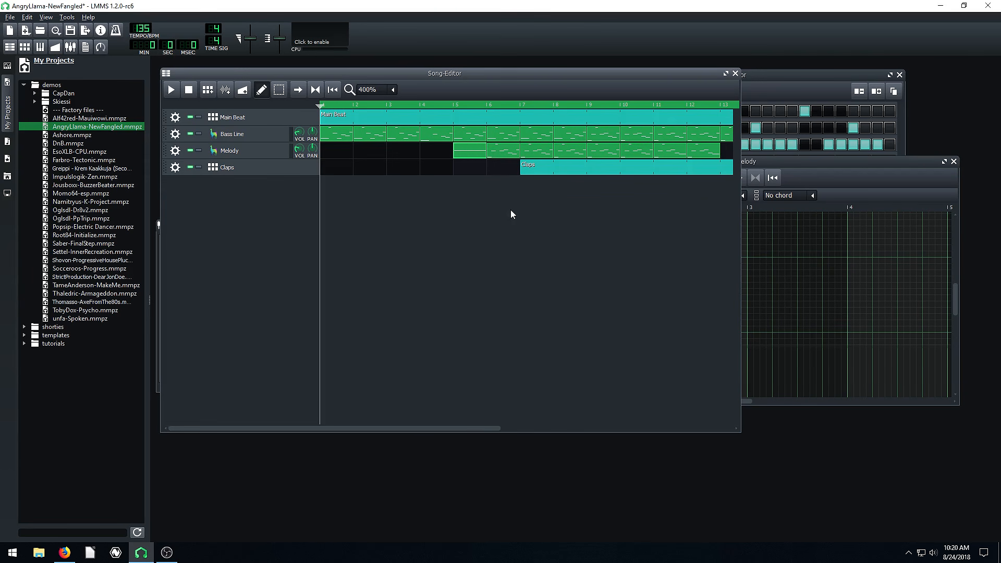
drag(792, 161, 805, 227)
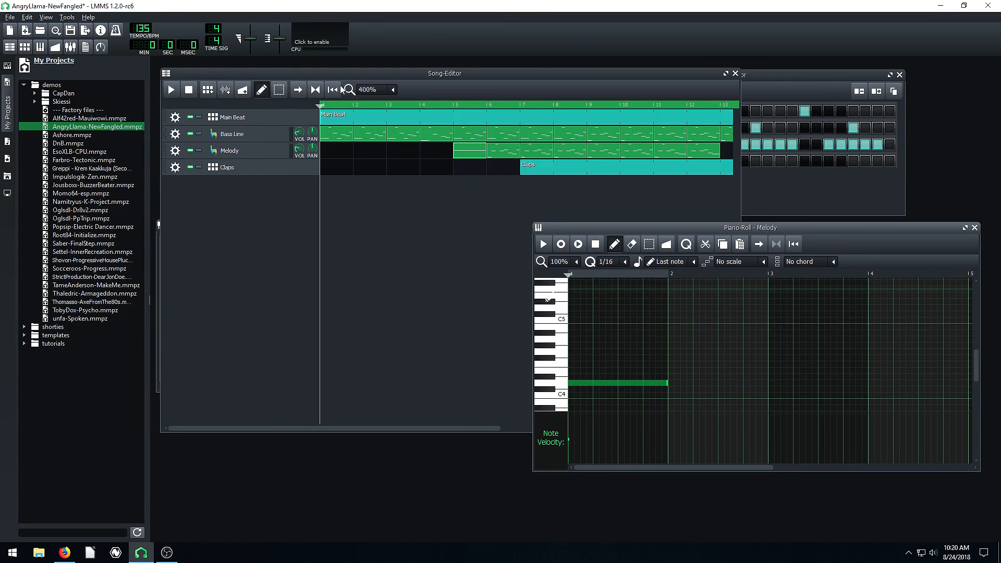
Play the song from bar 4 through the edited Melody clip in bar 5, and stop playback
click(420, 102)
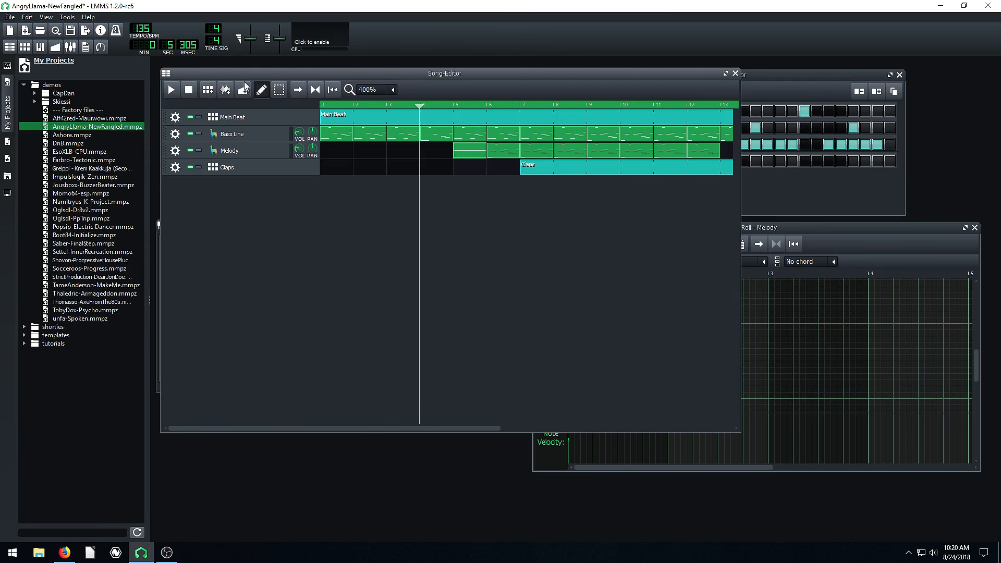
click(176, 90)
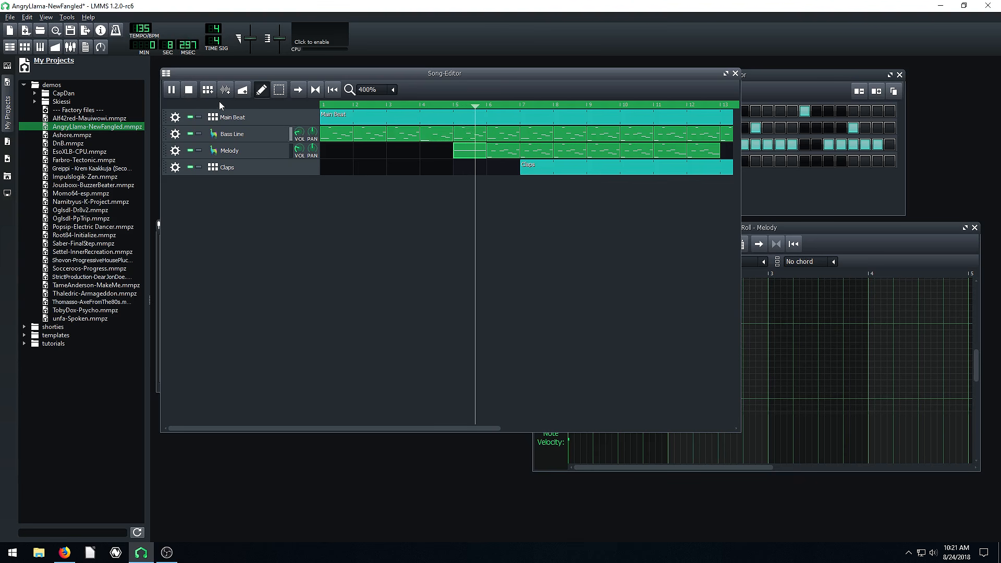
click(188, 93)
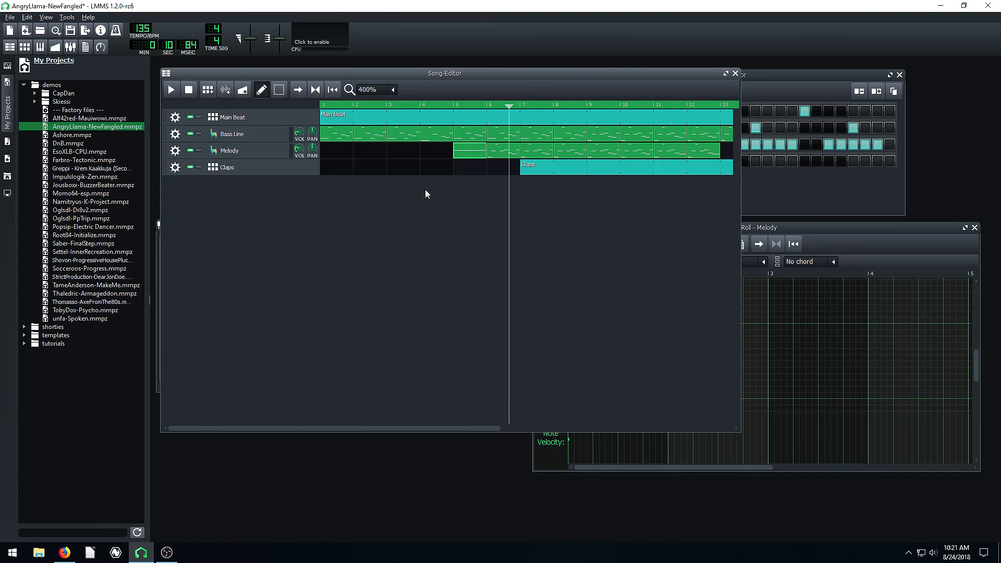
Open the Melody clip at bar 6 in the Piano-Roll, listen to it, and move the window clear of the tracks
double_click(498, 152)
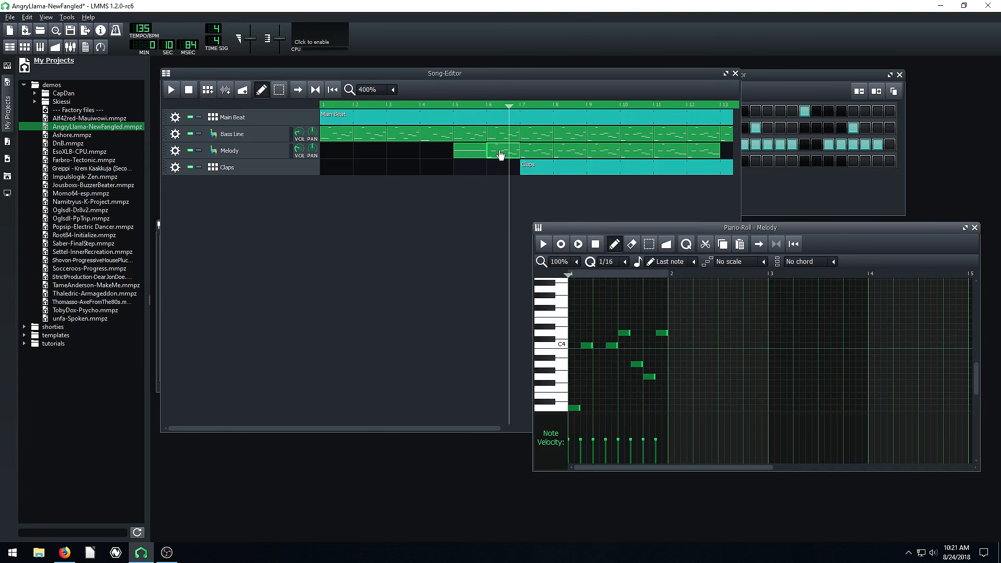
drag(630, 234, 576, 203)
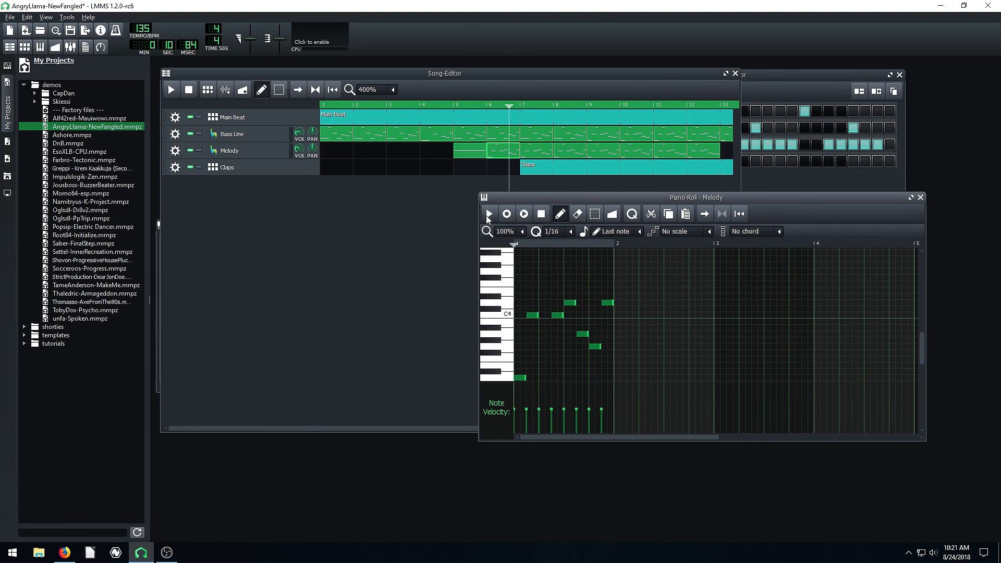
click(489, 214)
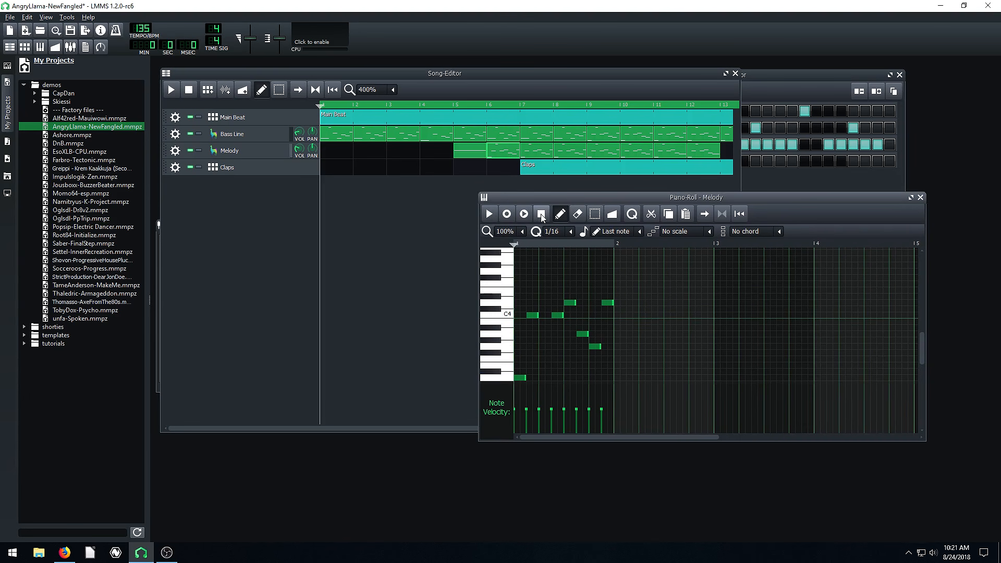
drag(674, 197, 633, 237)
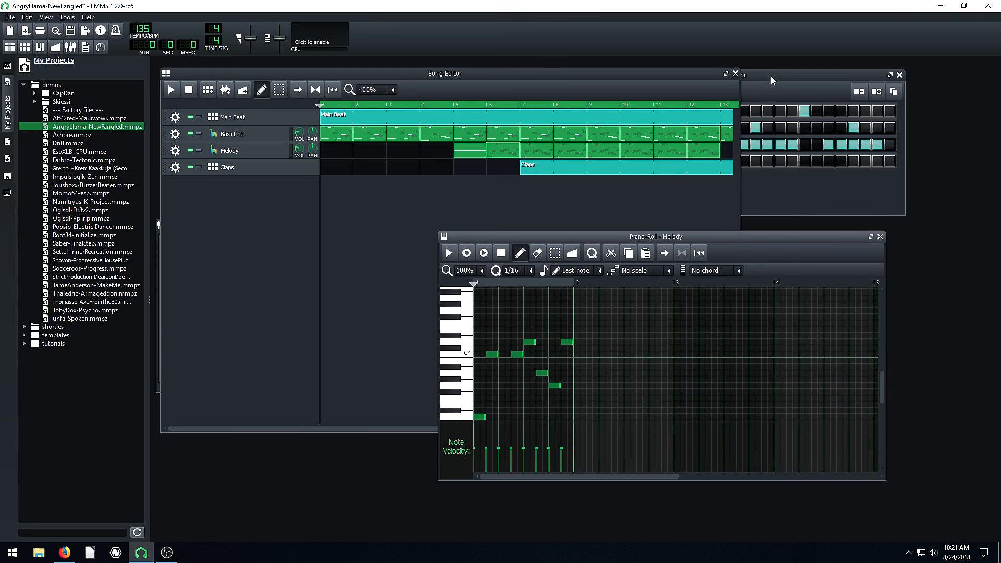
Move the Beat+Bassline Editor further out beside the Song-Editor and bring the Song-Editor back to the front
click(770, 76)
drag(711, 75, 764, 82)
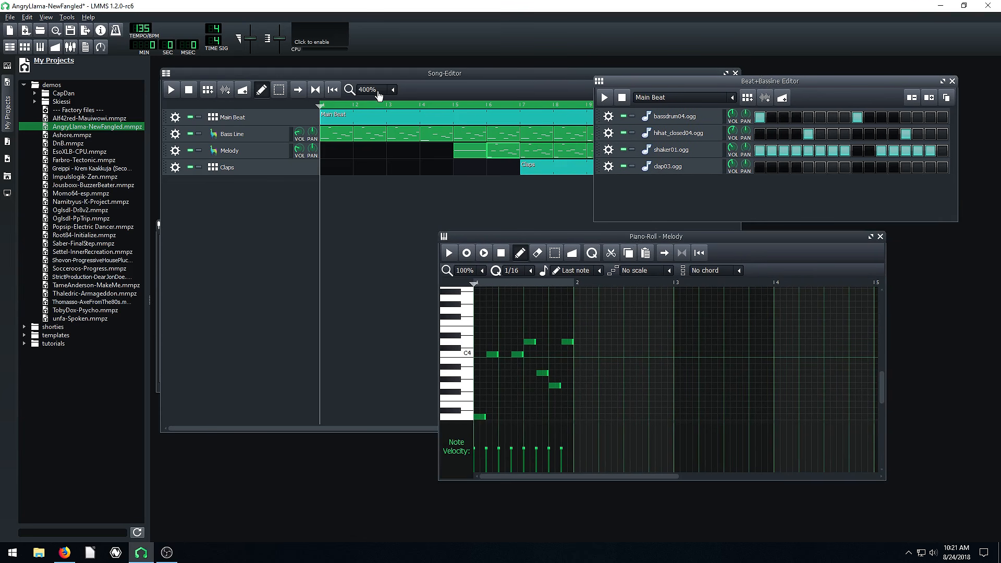
click(403, 75)
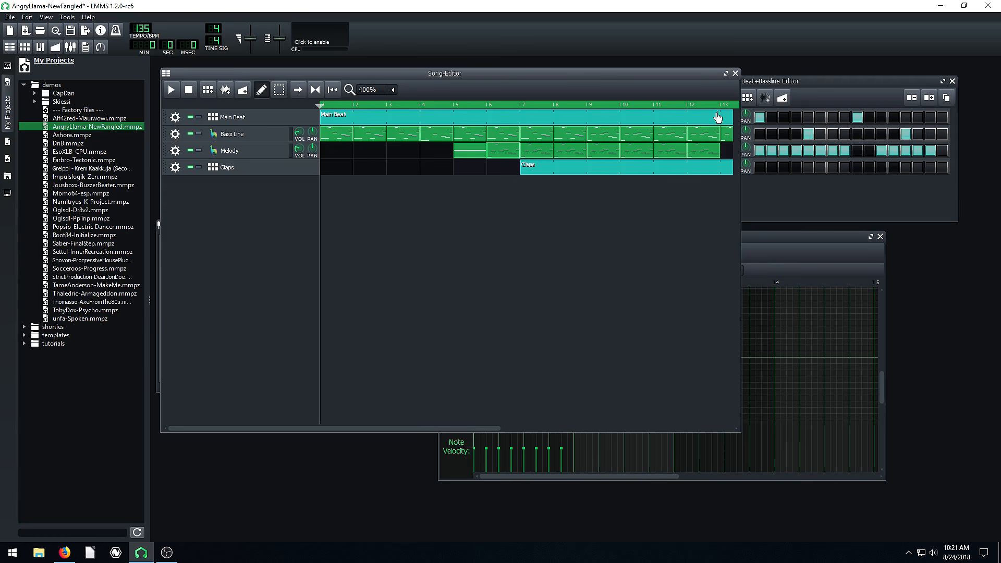
click(806, 90)
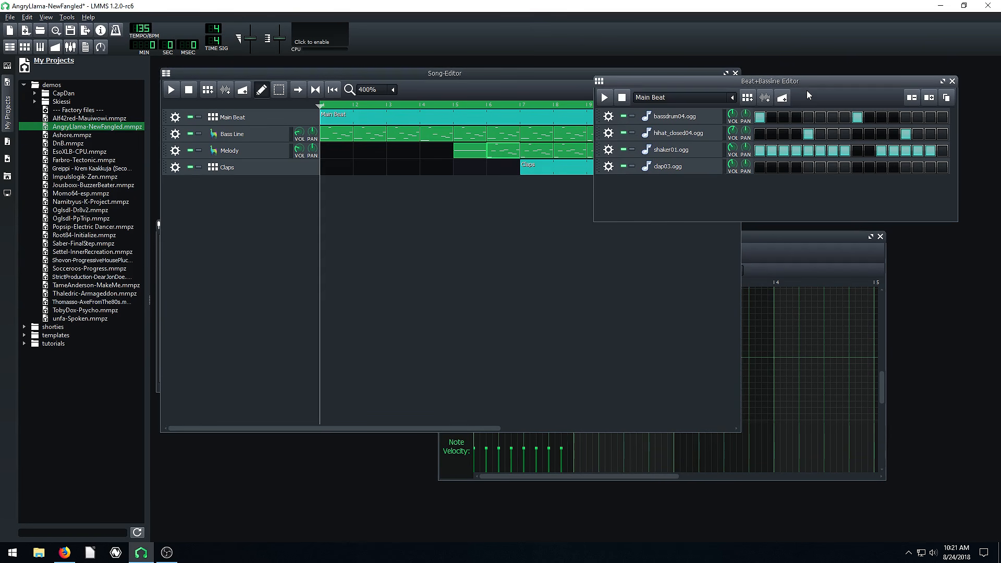
click(466, 78)
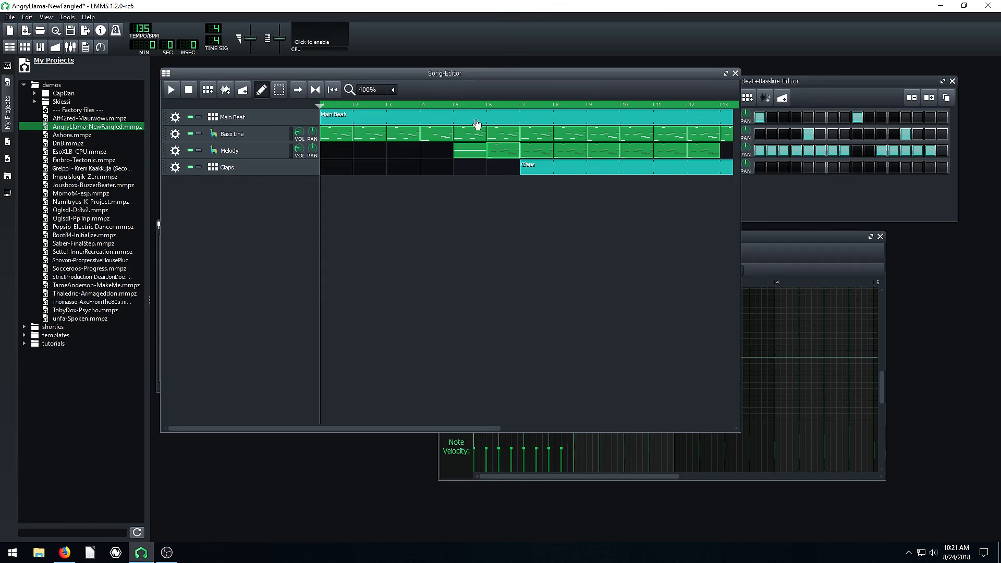
In the Melody clip at bar 7, raise three notes to E4, F#4 and A4, add a short G#3 note, and play the clip
double_click(532, 152)
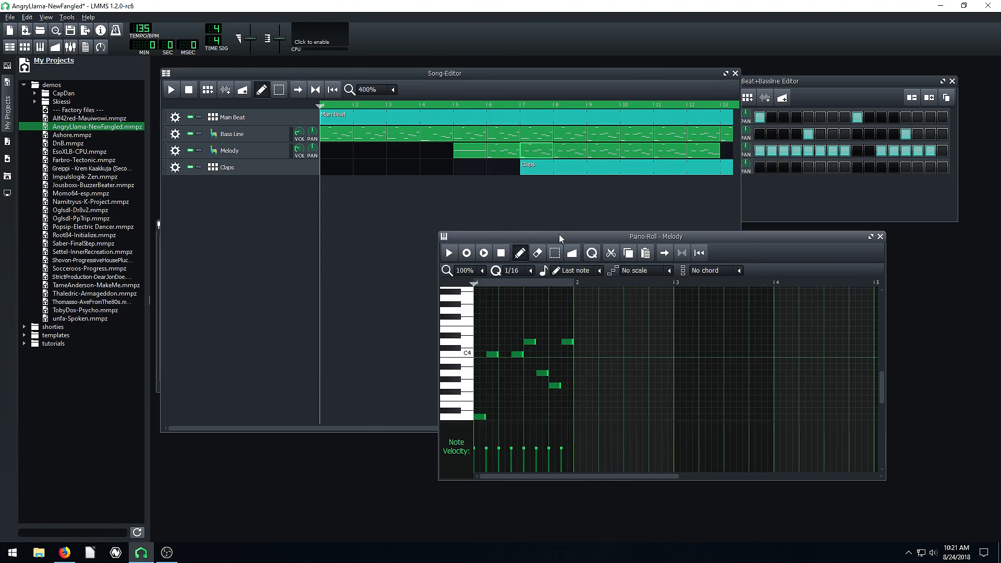
drag(559, 237, 516, 179)
drag(488, 284, 490, 240)
click(524, 321)
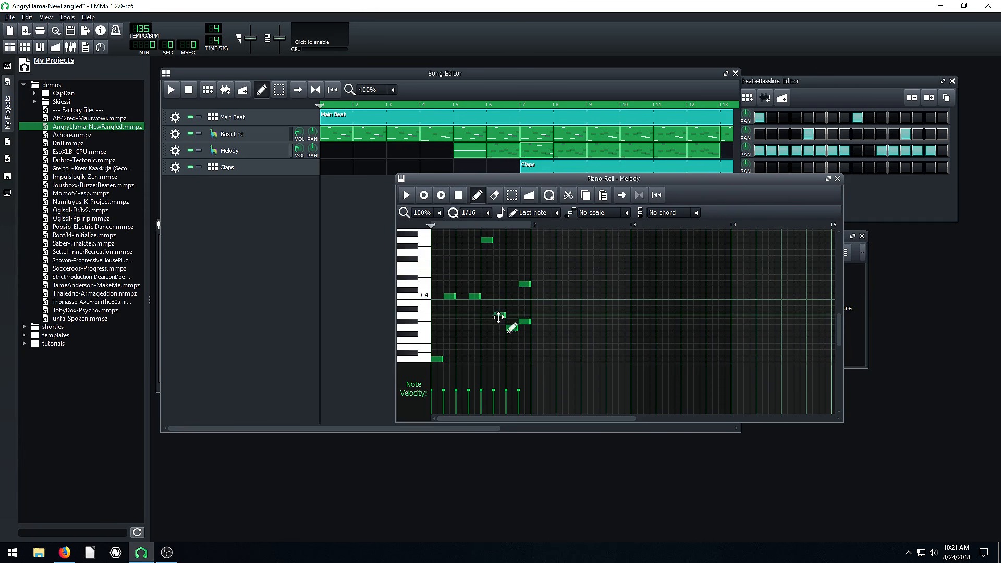
drag(474, 296, 474, 259)
drag(449, 296, 449, 271)
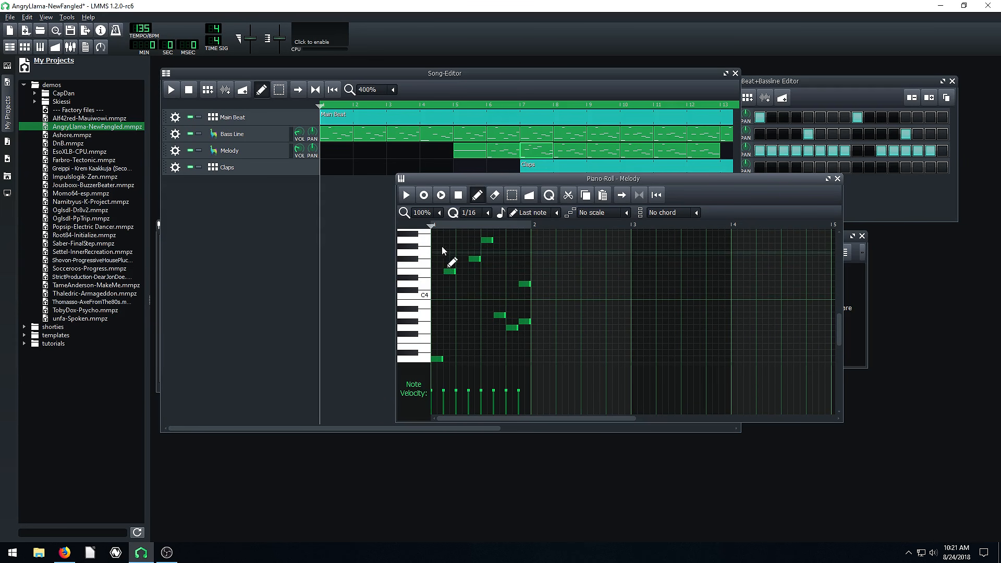
click(406, 195)
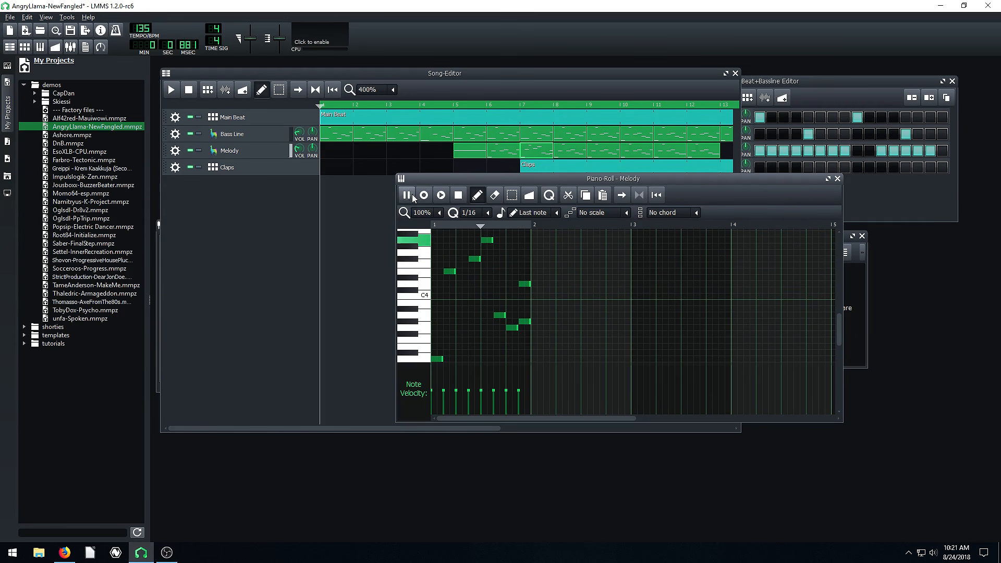
click(458, 195)
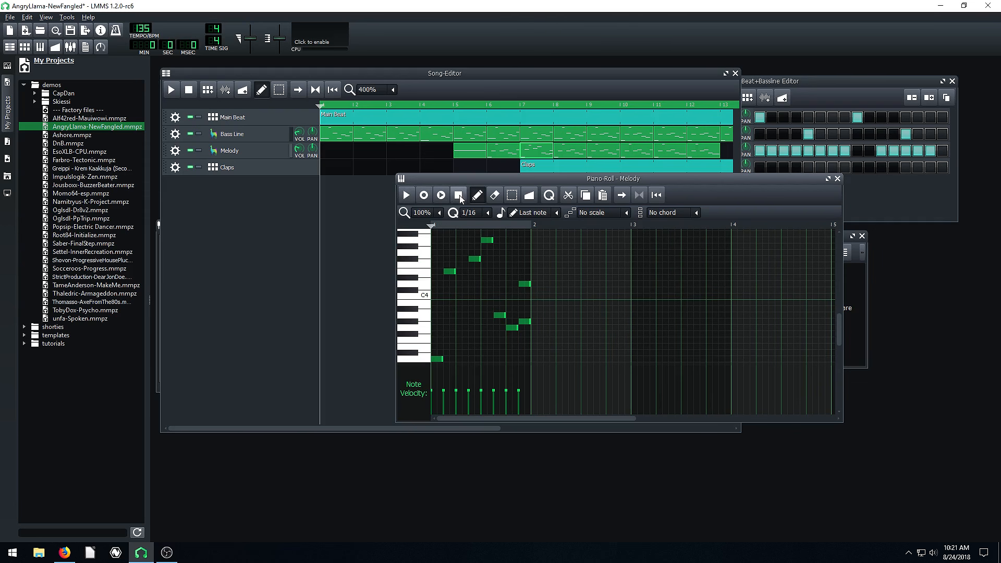
Add nine short notes in between the existing ones in the clip's first bar, nudging one into place, and play the result
click(439, 353)
click(465, 321)
click(490, 321)
click(459, 290)
click(490, 265)
click(445, 322)
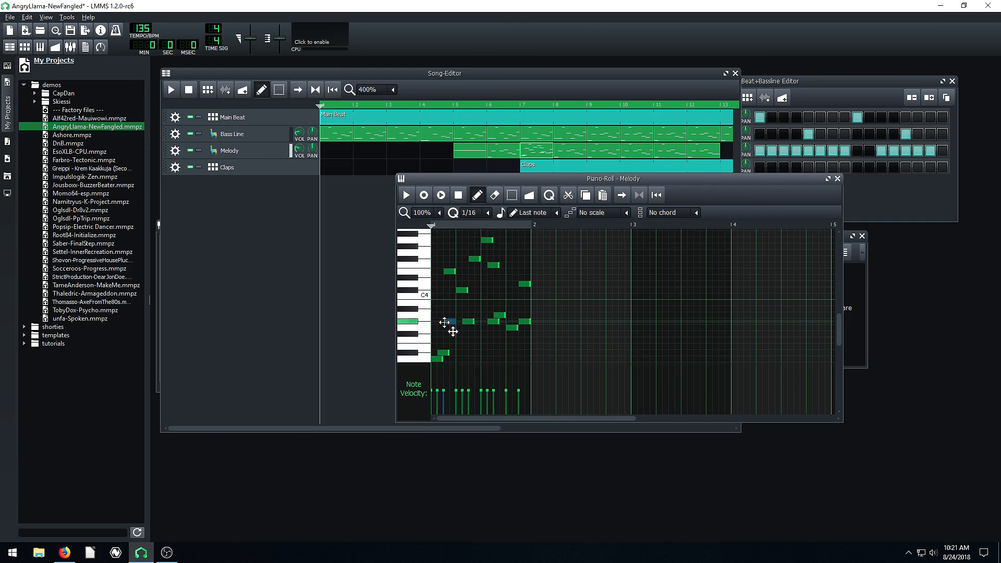
drag(444, 322, 451, 321)
click(502, 284)
click(501, 253)
click(476, 296)
click(410, 197)
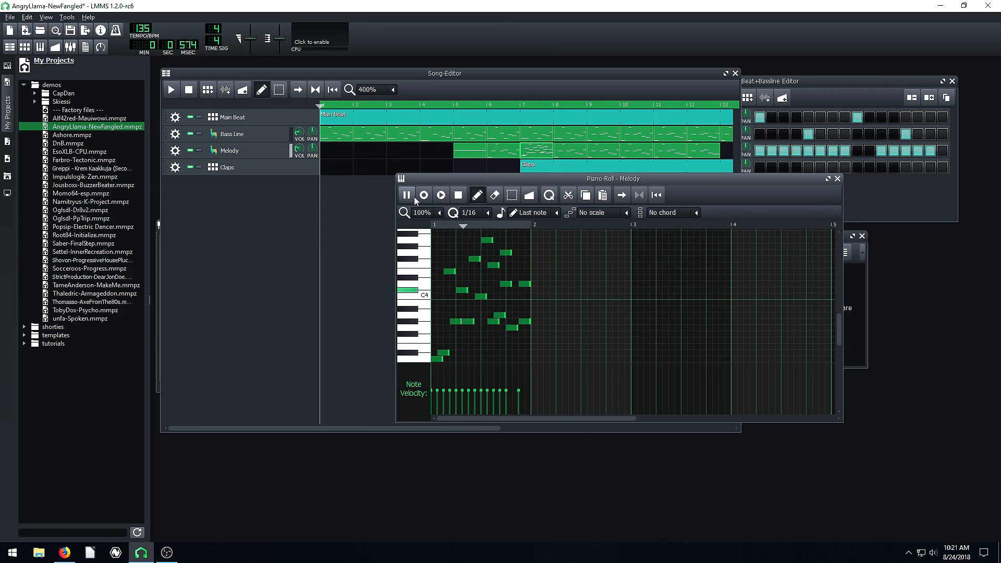
click(458, 195)
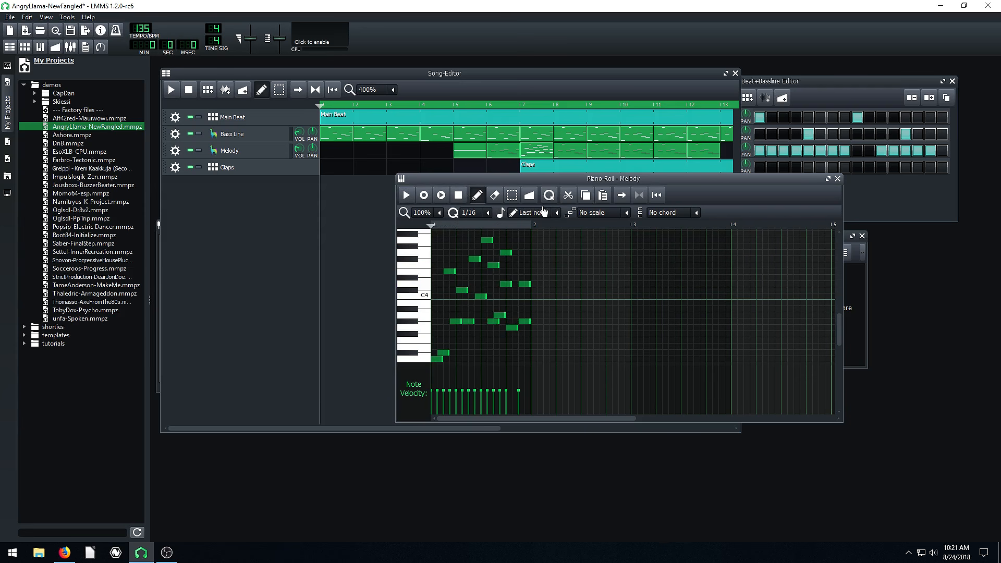
Play the song in the Song-Editor from just before bar 7 through the edited Melody clip, and stop playback
drag(563, 178, 540, 218)
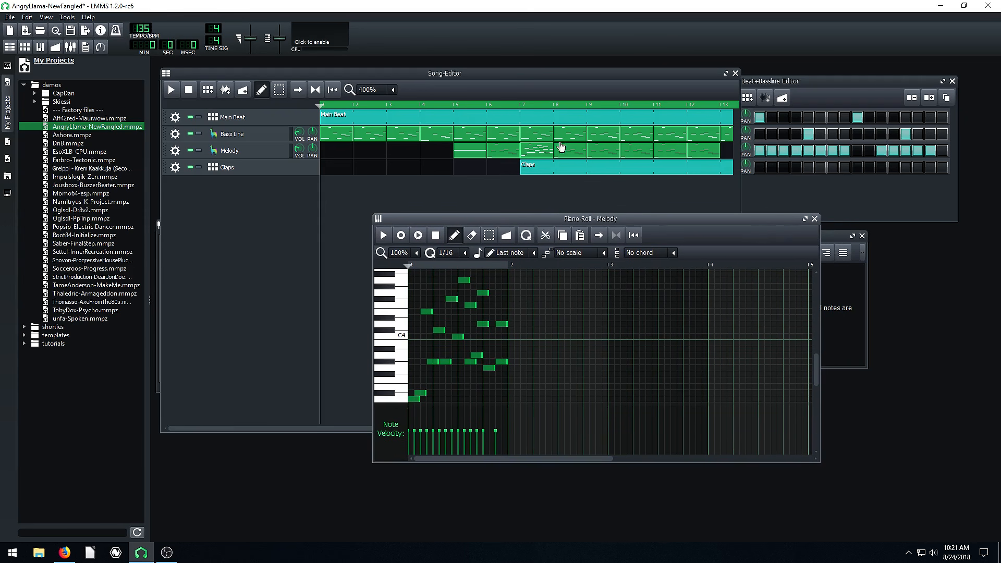
click(525, 95)
click(523, 105)
click(517, 105)
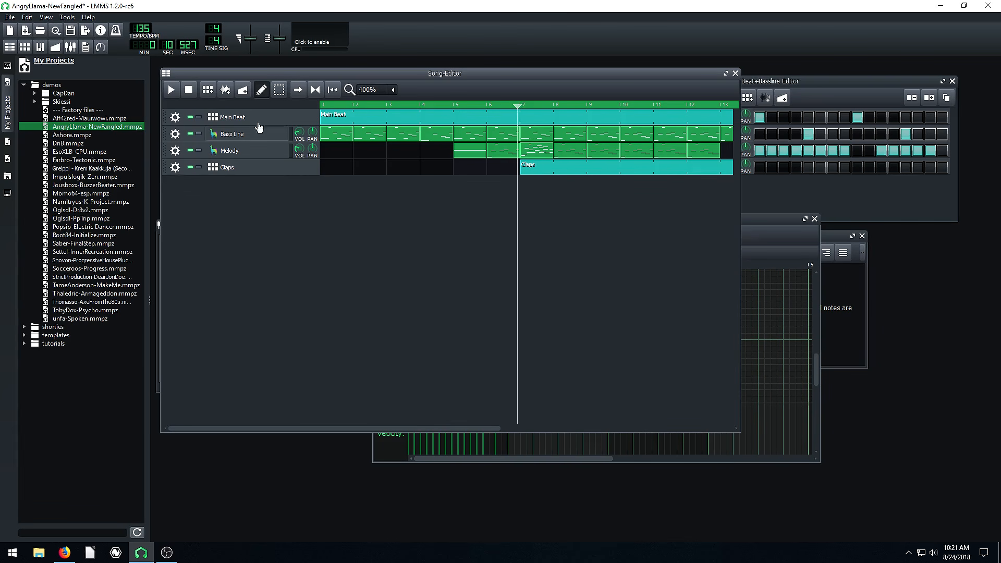
click(170, 91)
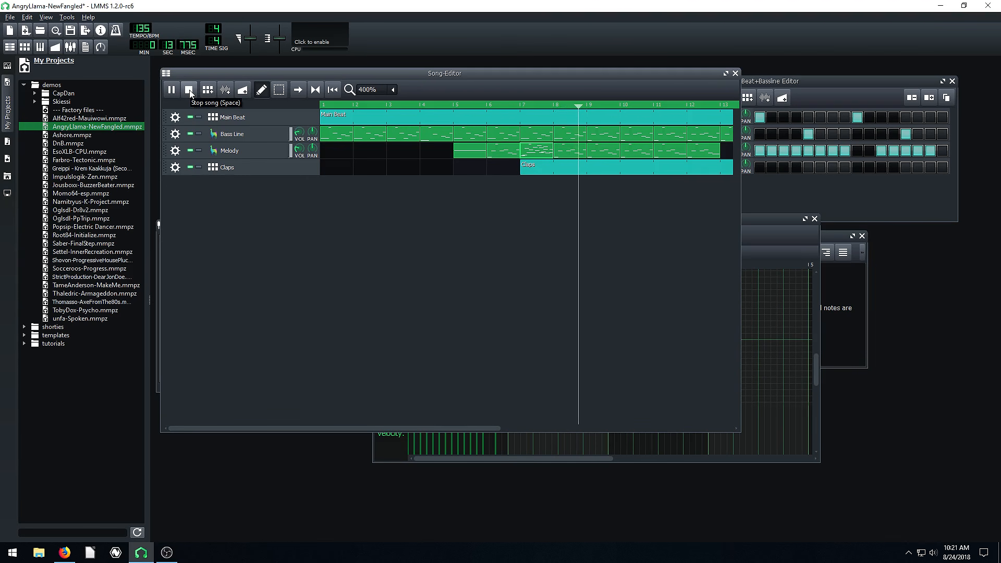
click(190, 90)
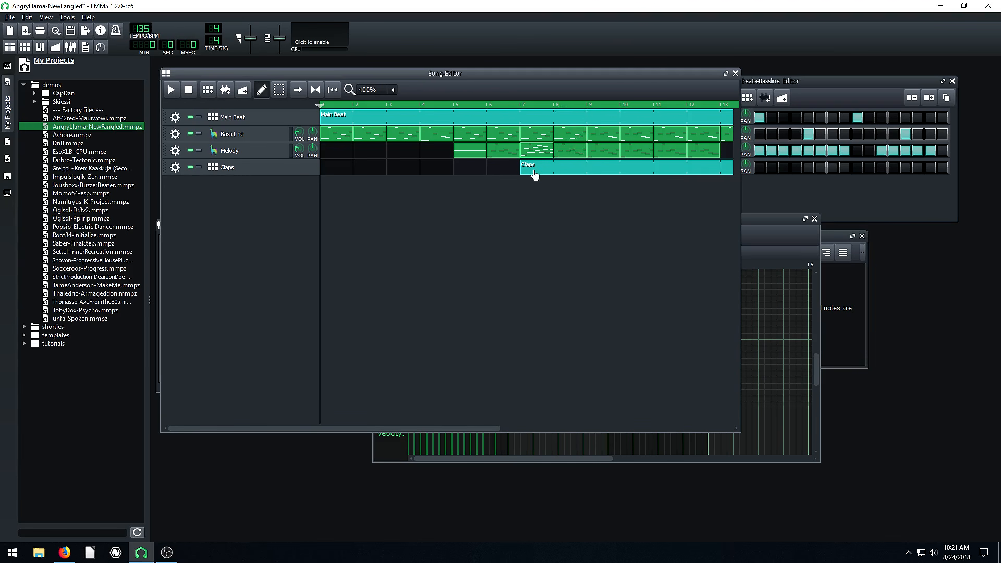
Maximize and restore the Beat+Bassline Editor, place it below the tracks, and bring the whole Song-Editor back into view
drag(549, 83, 510, 84)
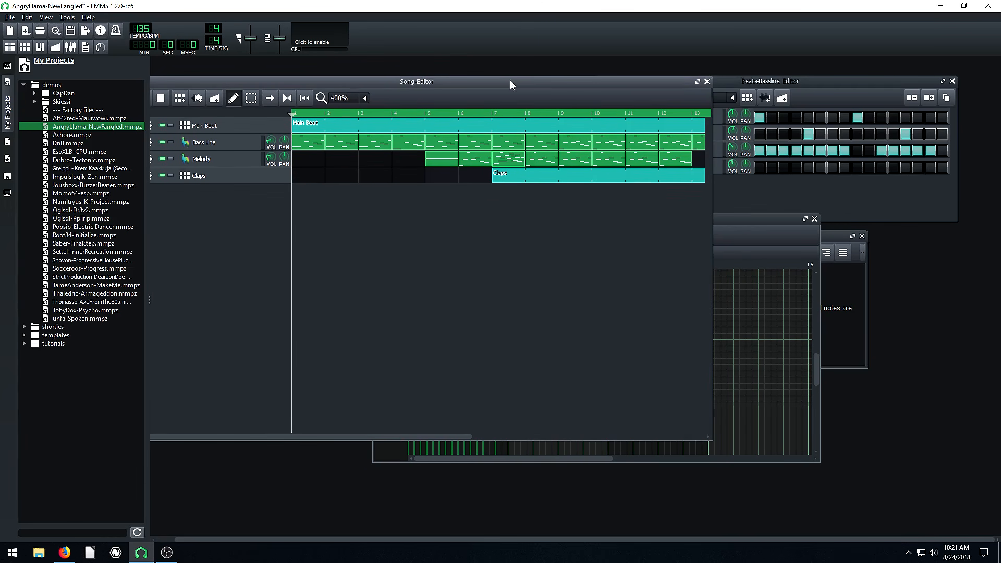
double_click(758, 81)
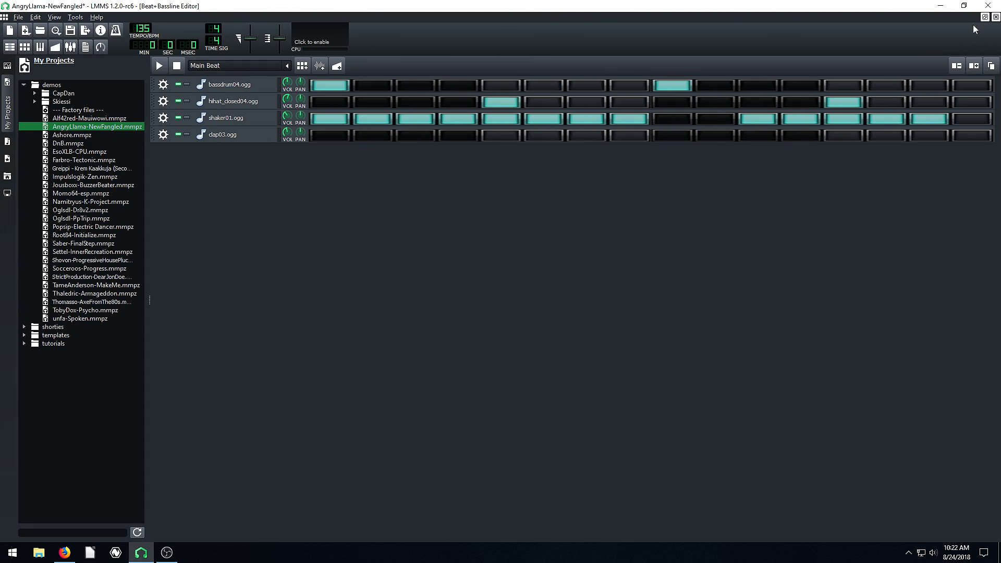
click(984, 17)
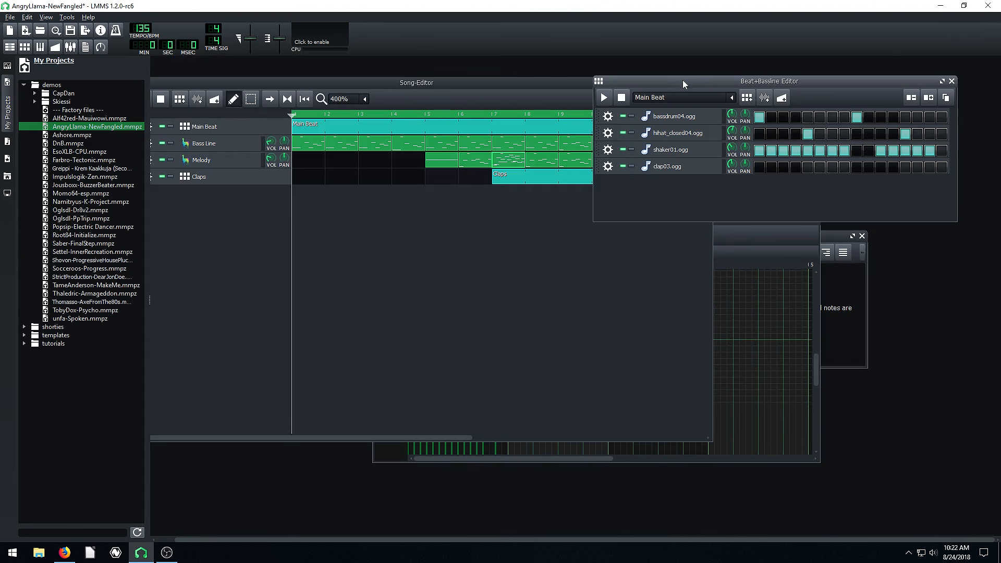
drag(682, 80, 678, 301)
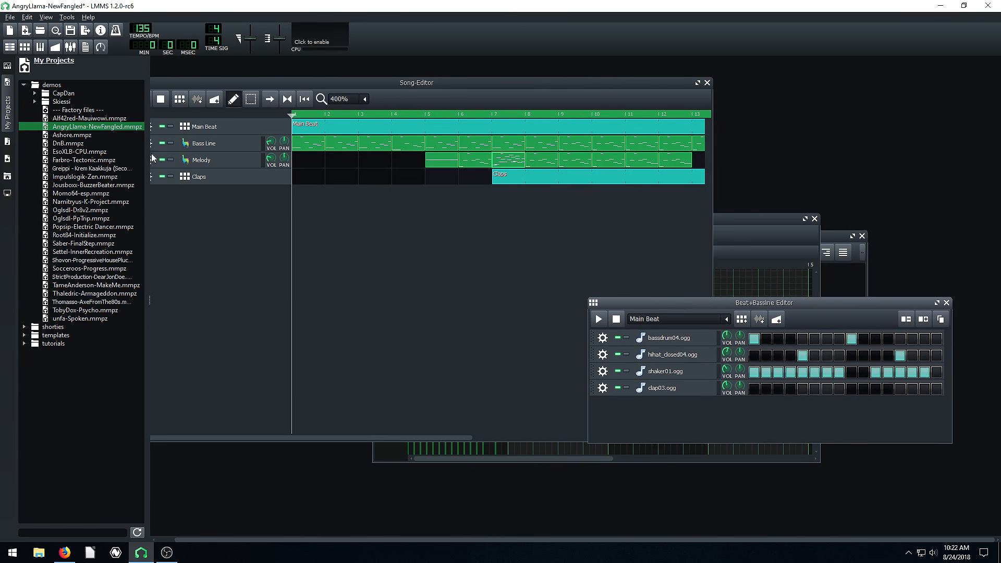
drag(509, 77, 562, 121)
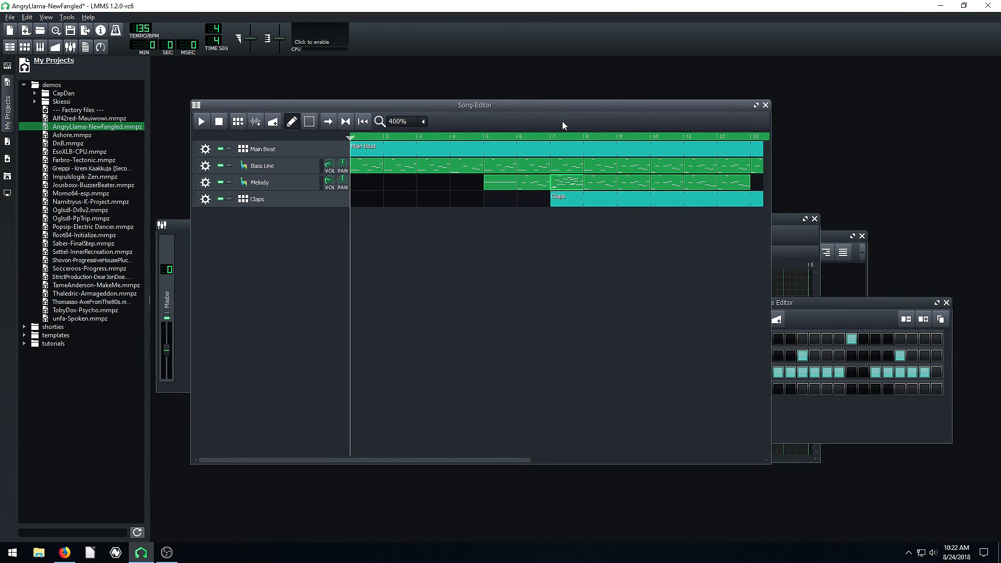
Close the Beat+Bassline Editor, Piano-Roll and project notes windows, and move the Song-Editor aside to uncover the FX-Mixer
click(852, 304)
click(946, 303)
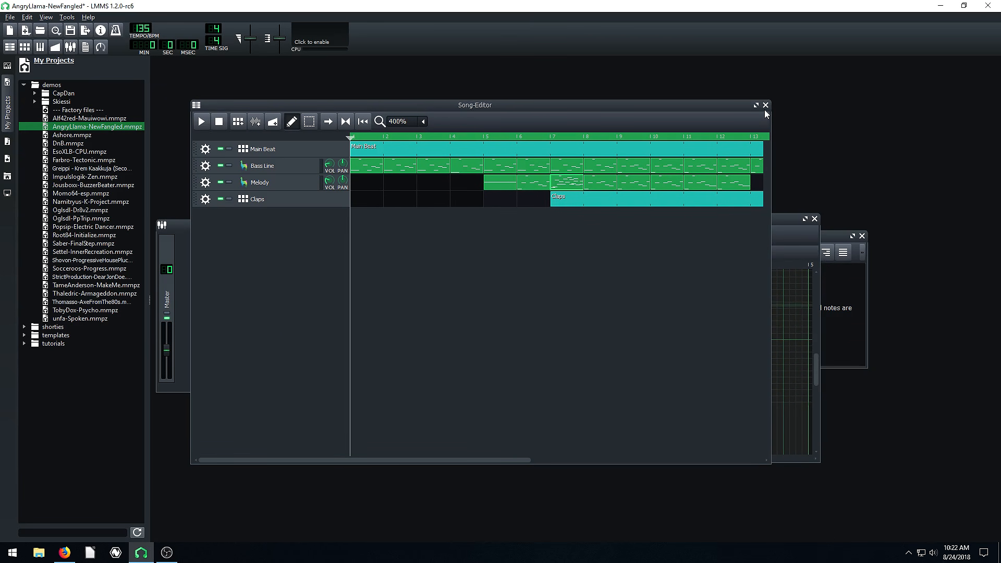
click(801, 239)
click(815, 219)
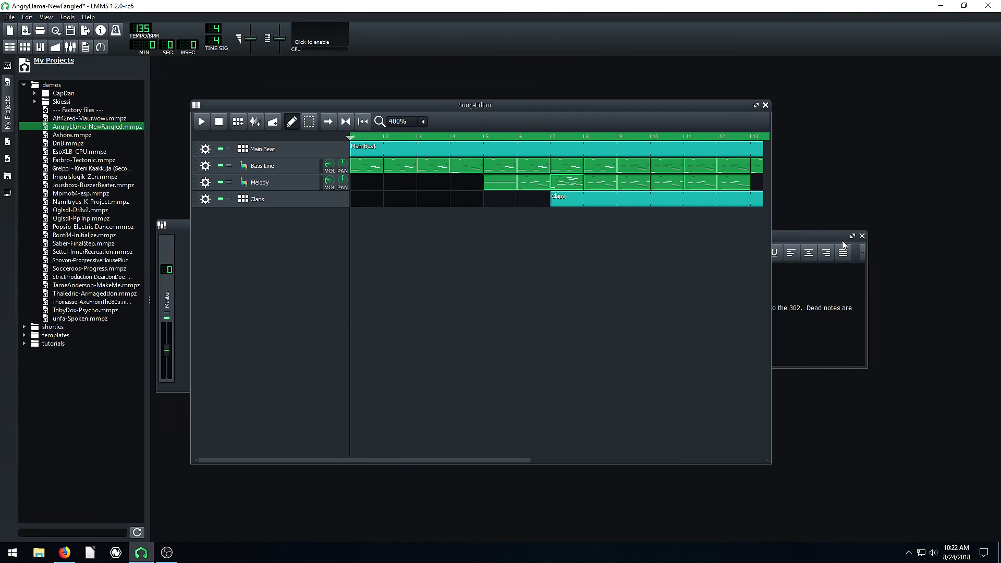
click(842, 239)
click(862, 236)
drag(652, 105, 827, 80)
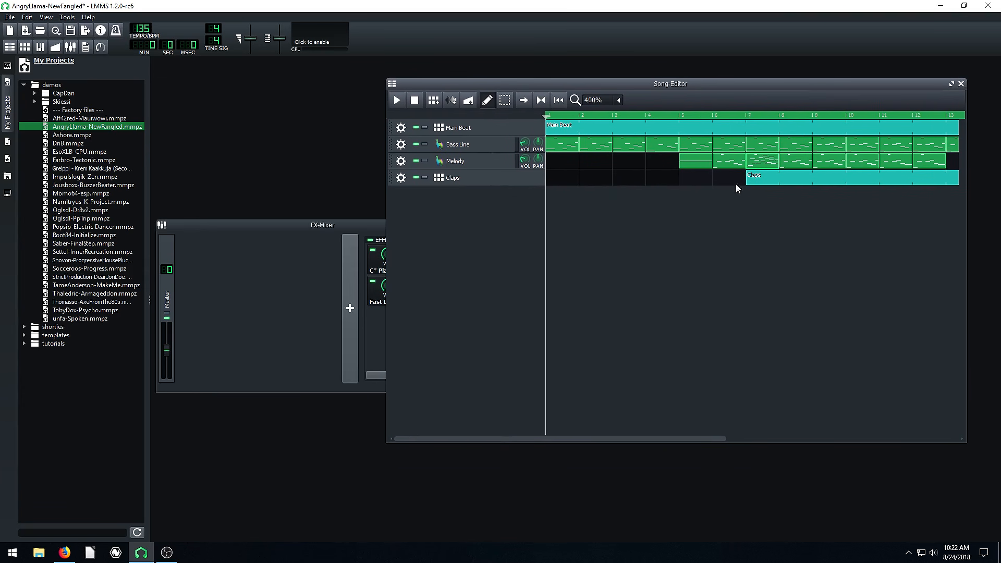
Open the Main Beat pattern and the Bass Line and Melody instrument windows for viewing, and close both instrument windows
click(462, 131)
click(458, 145)
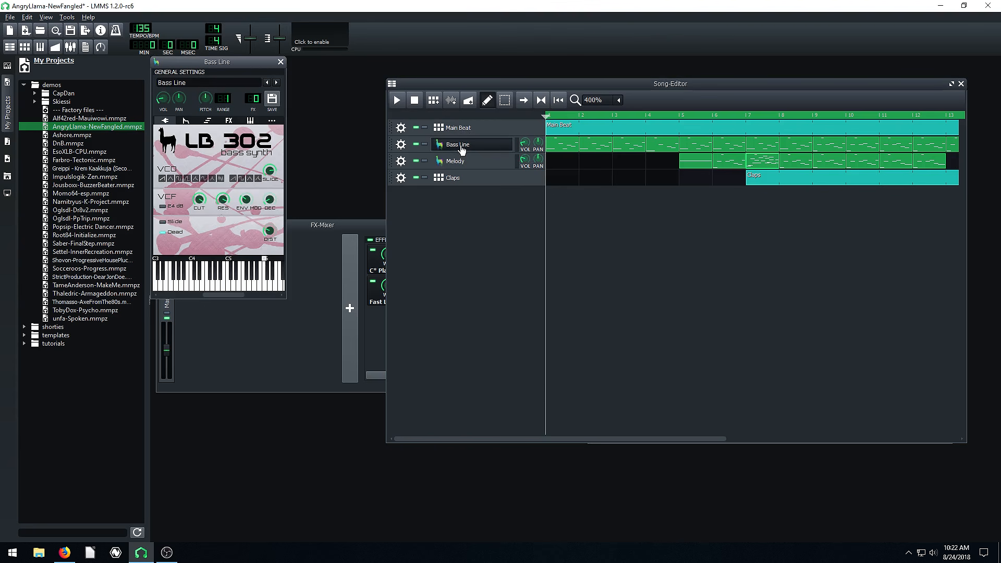
click(455, 162)
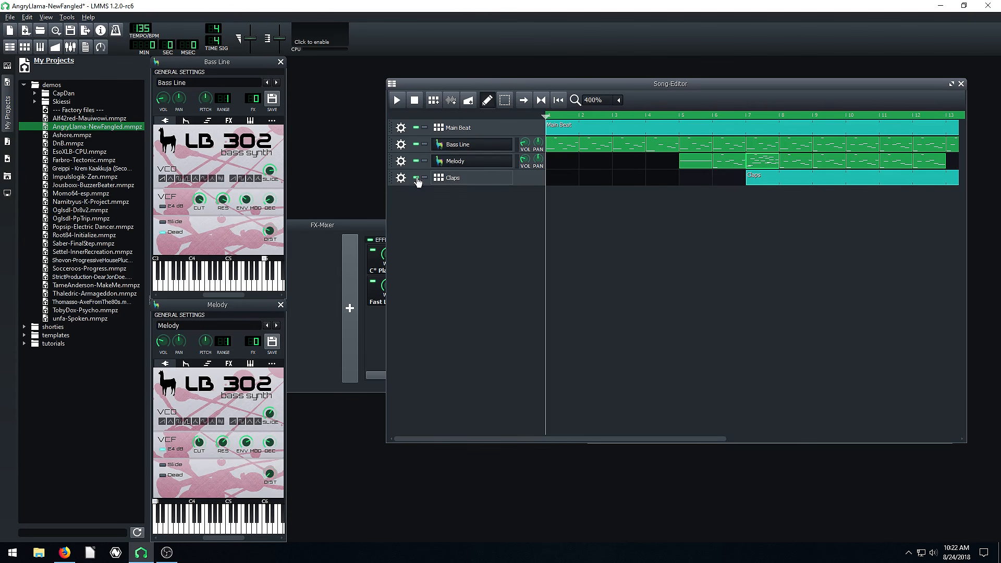
drag(199, 65, 280, 92)
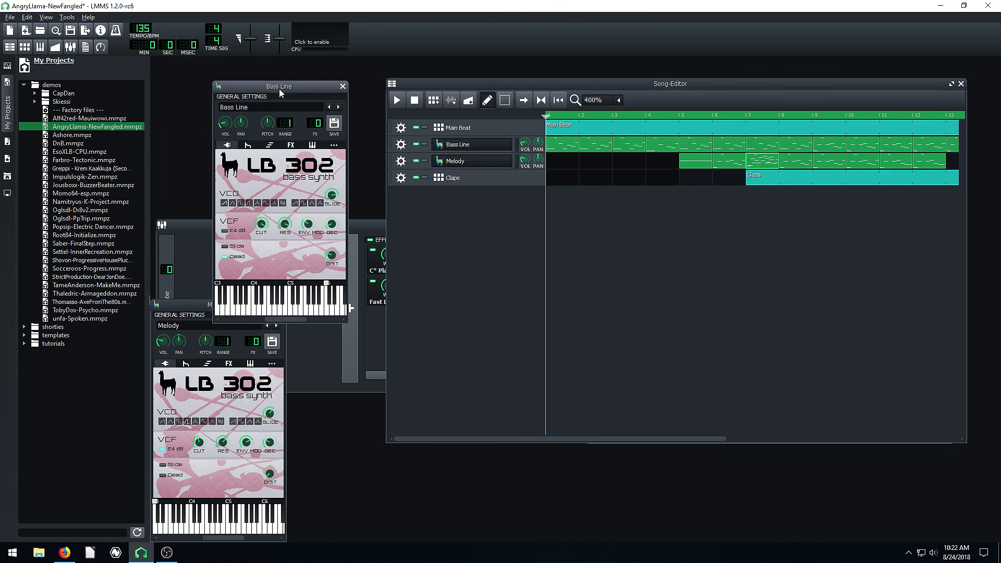
click(343, 86)
click(280, 305)
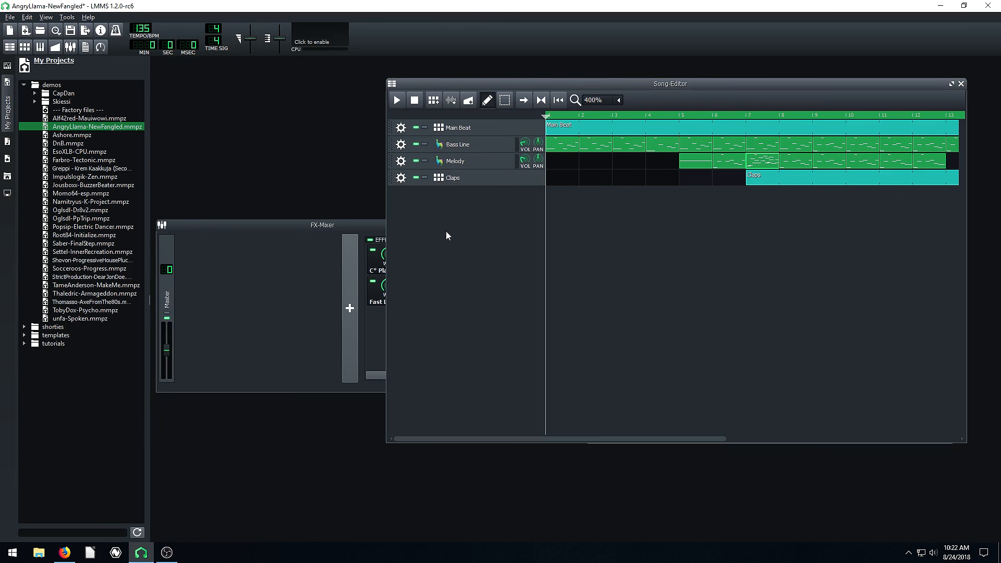
Move the Song-Editor back toward the centre and view the Claps pattern in the Beat+Bassline Editor
drag(684, 97, 542, 112)
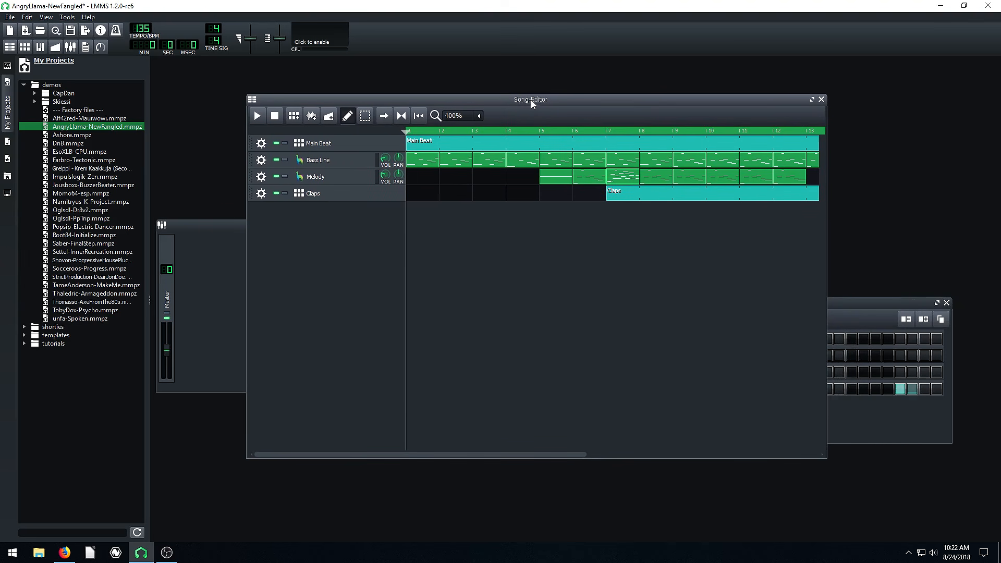
click(861, 304)
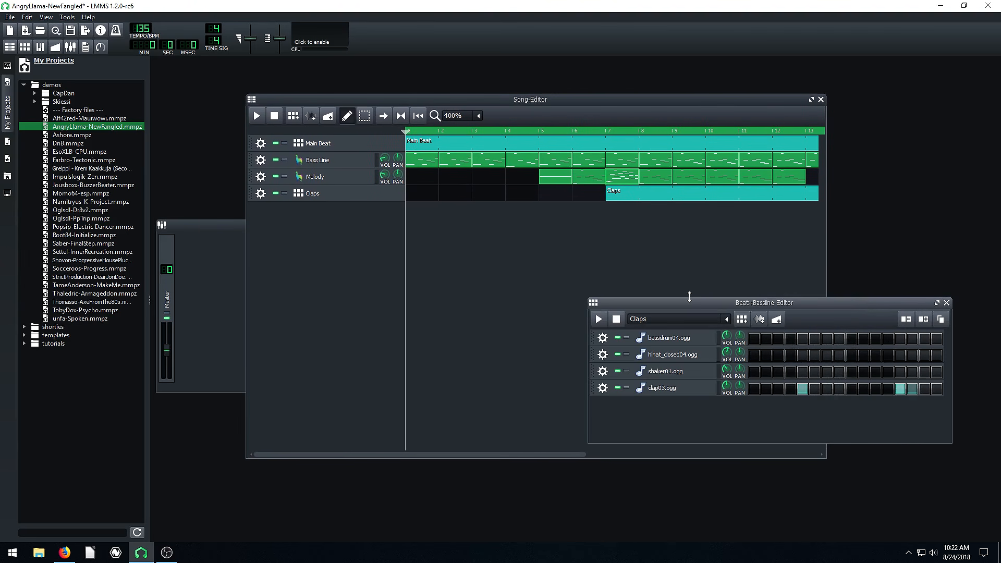
click(666, 271)
Open the Impulslogik-Zen.mmpz demo project, discarding changes to the current project, and play the song briefly before stopping it
double_click(85, 177)
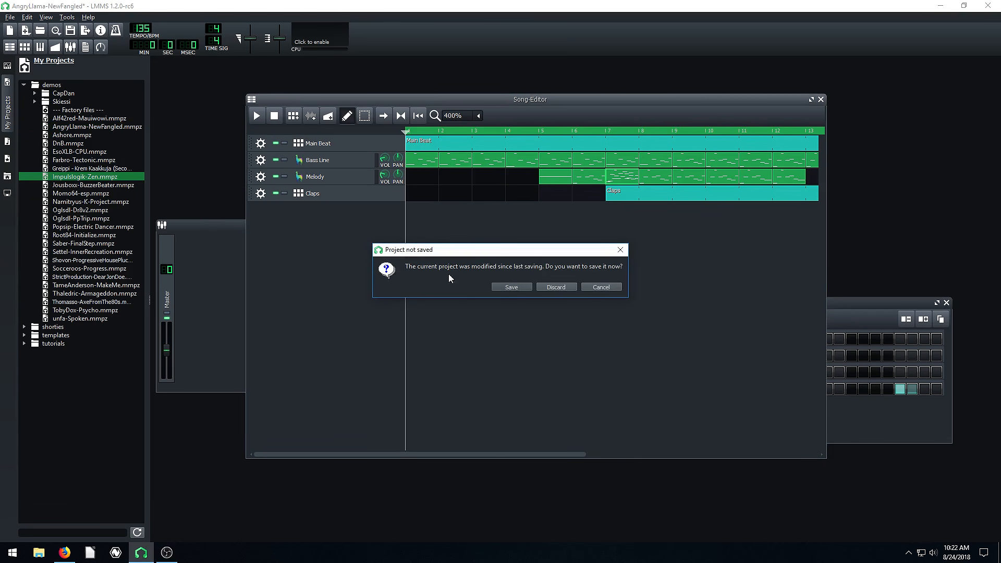
click(555, 287)
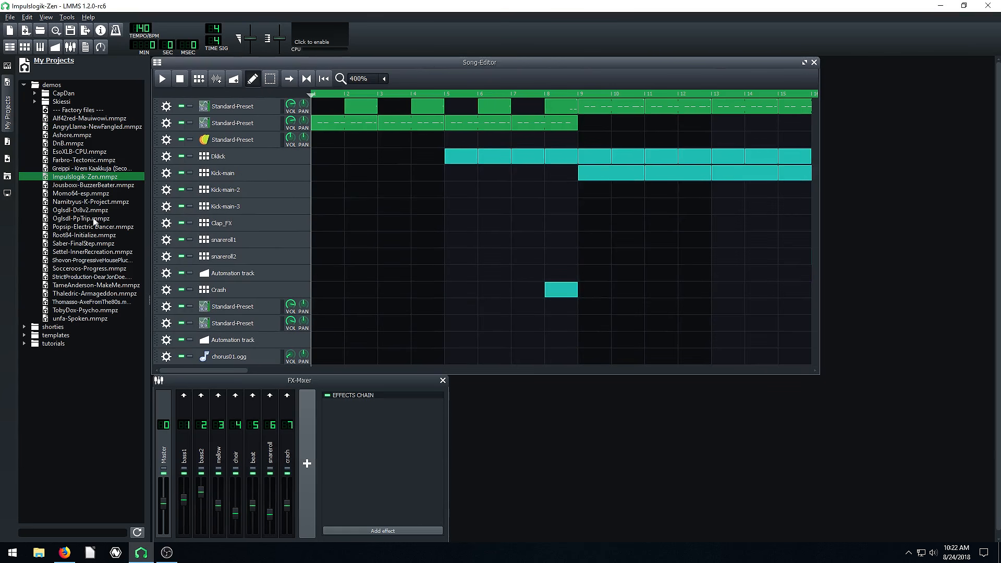
click(162, 79)
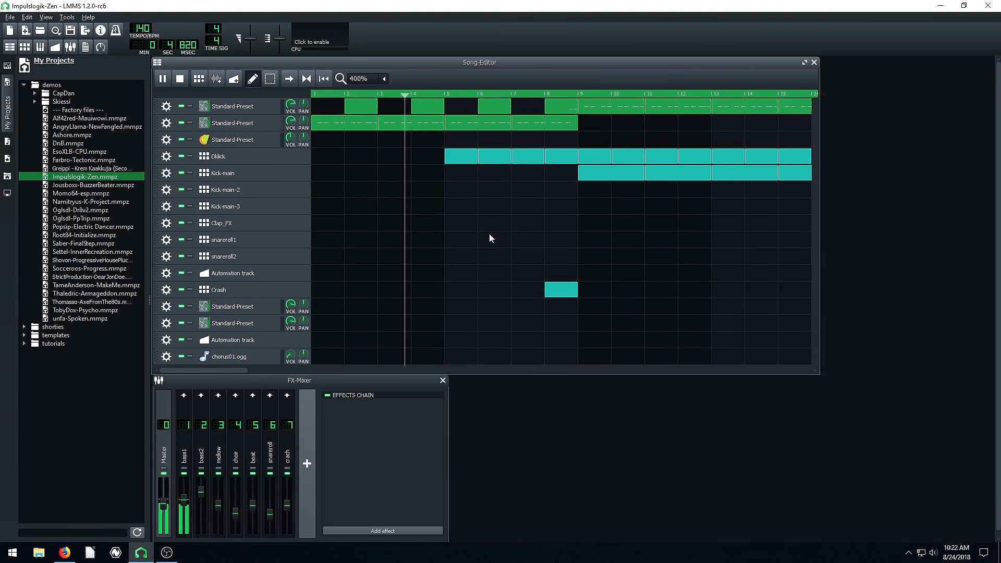
click(180, 78)
Shift the Song-Editor away from the sidebar and open the Dklick pattern in the Beat+Bassline Editor, placed over the lower tracks
drag(418, 65, 483, 61)
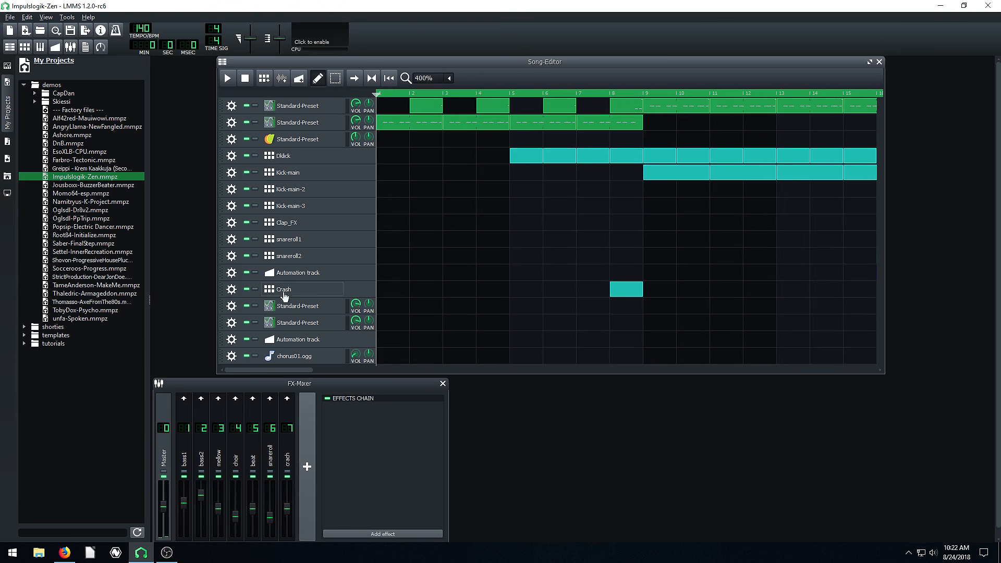
drag(505, 71, 543, 66)
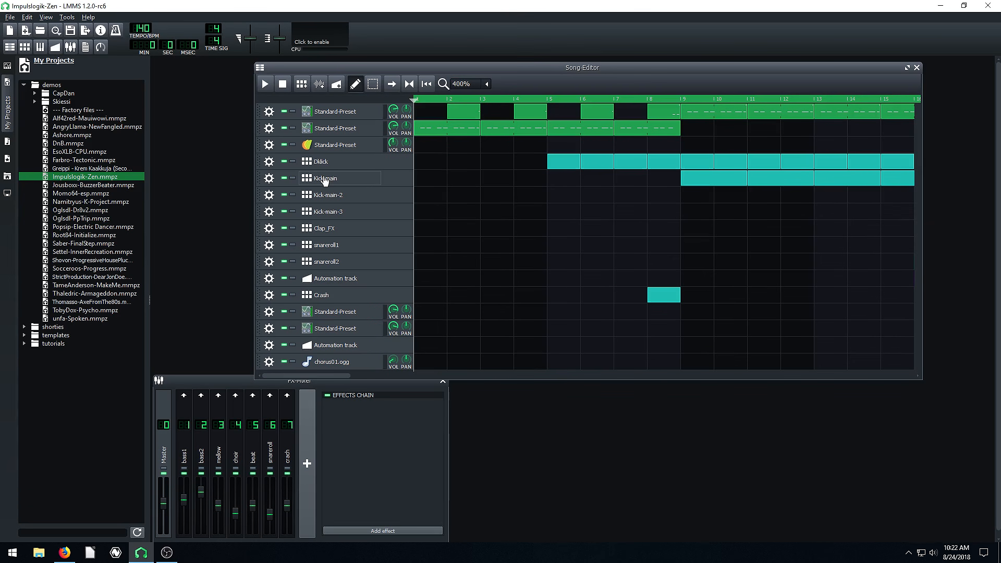
double_click(567, 167)
drag(219, 233, 360, 232)
Play the Dklick pattern briefly, stop it, and shift the Beat+Bassline Editor slightly toward the sidebar
click(308, 246)
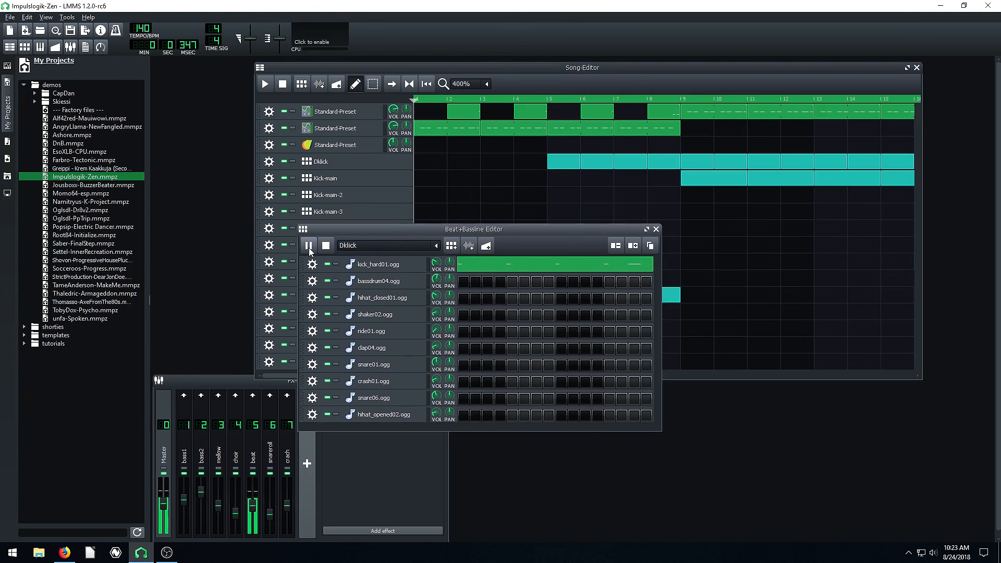
click(327, 246)
drag(406, 232, 377, 237)
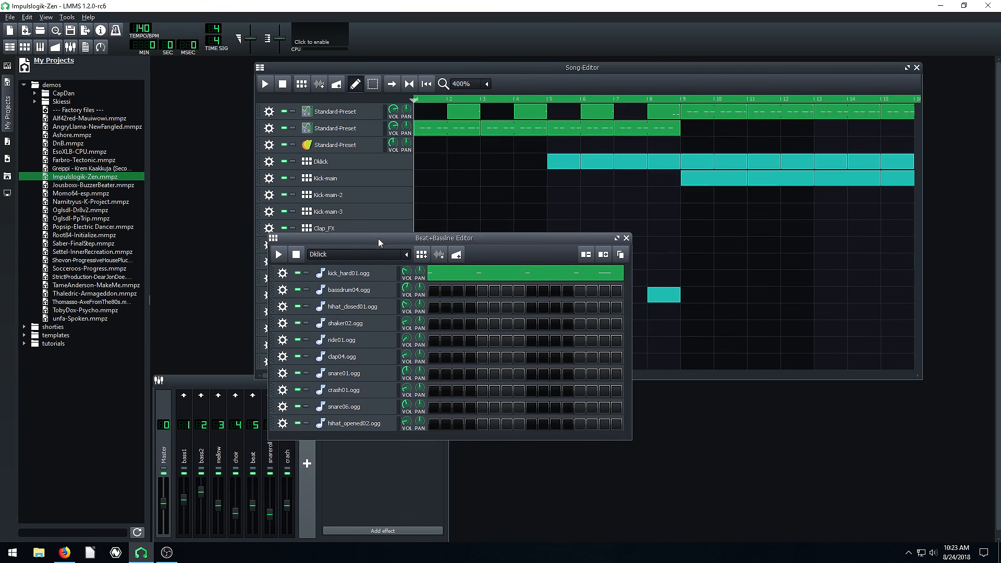